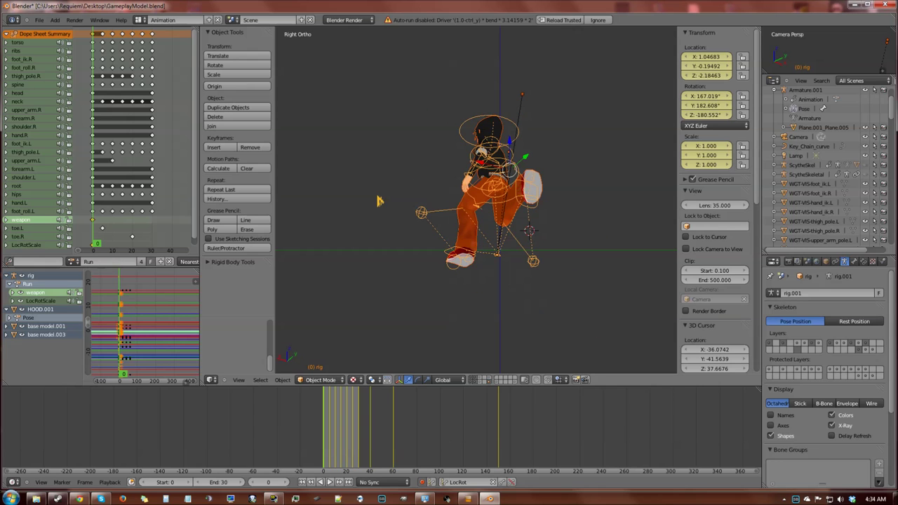
Examine the character's running pose from the front, right side and oblique angles around frame 0
{"action": "key", "text": "KP_1"}
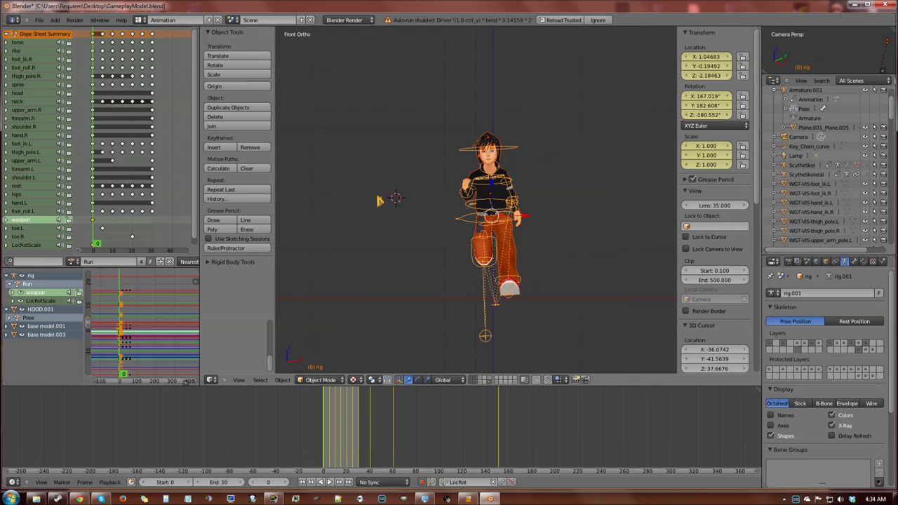
{"action": "key", "text": "KP_3"}
{"action": "key", "text": "KP_1"}
{"action": "key", "text": "KP_3"}
{"action": "key", "text": "KP_1"}
{"action": "key", "text": "KP_3"}
{"action": "key", "text": "KP_2"}
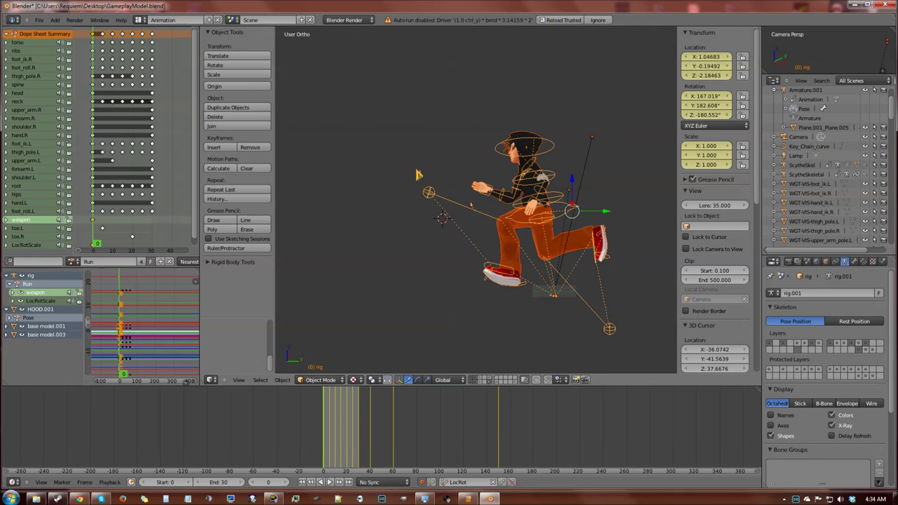
{"action": "key", "text": "KP_3"}
{"action": "middle_click_drag", "start_coordinate": [487, 235], "coordinate": [475, 257]}
{"action": "left_click_drag", "start_coordinate": [335, 445], "coordinate": [285, 452]}
{"action": "middle_click_drag", "start_coordinate": [436, 193], "coordinate": [474, 202]}
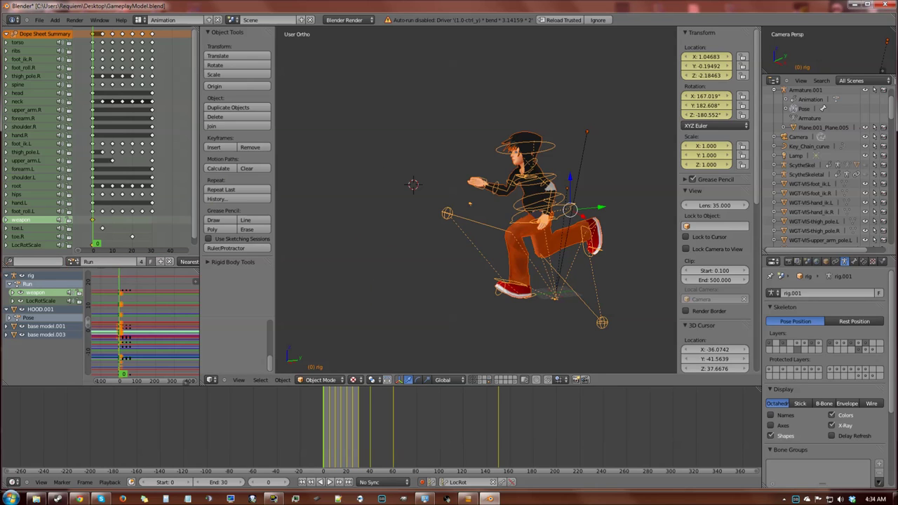
Choose the Animation screen layout and set the dope sheet's mode to Action Editor
{"action": "left_click", "coordinate": [141, 19]}
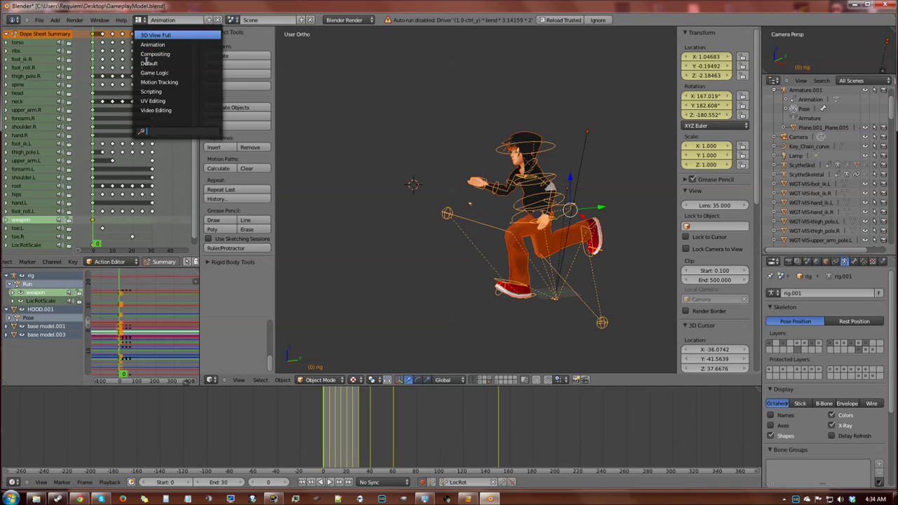
{"action": "left_click", "coordinate": [167, 45]}
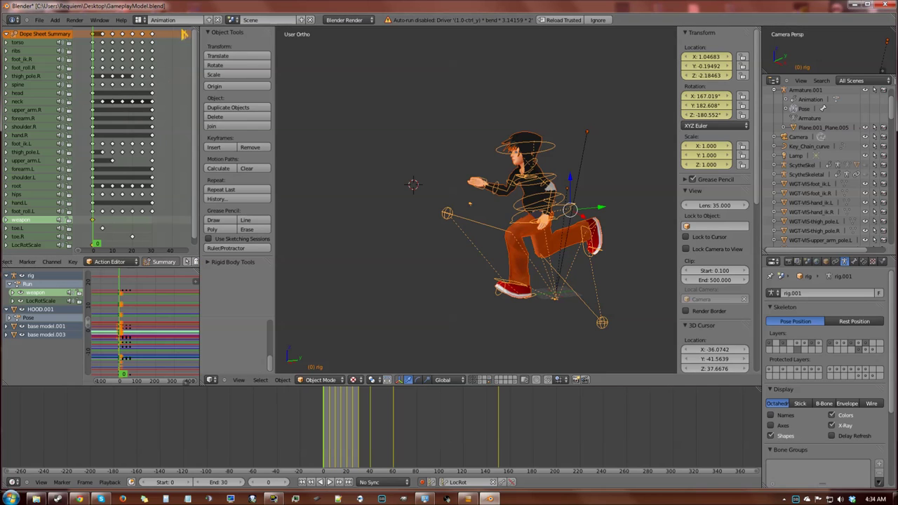
{"action": "middle_click_drag", "start_coordinate": [73, 262], "coordinate": [91, 264]}
{"action": "scroll", "coordinate": [91, 262], "scroll_direction": "down", "scroll_amount": 4, "text": "ctrl"}
{"action": "scroll", "coordinate": [84, 270], "scroll_direction": "down", "scroll_amount": 8, "text": "ctrl"}
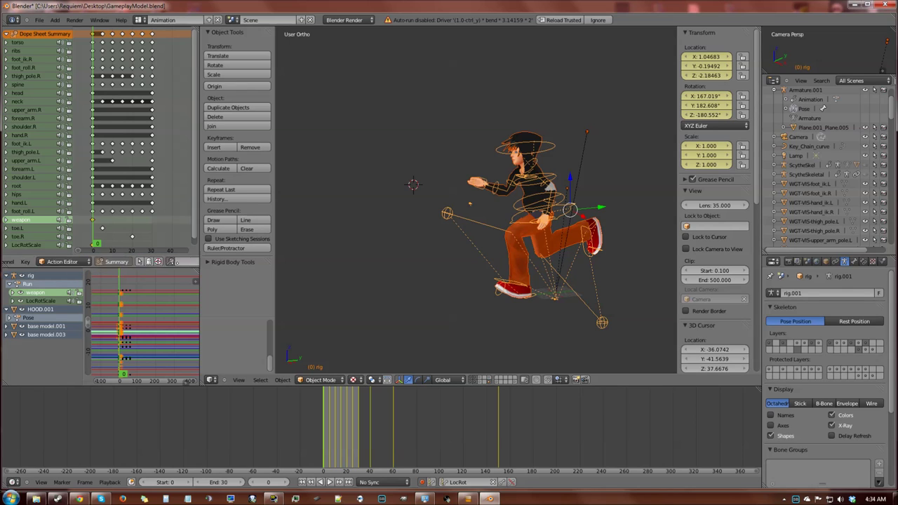
{"action": "scroll", "coordinate": [160, 274], "scroll_direction": "up", "scroll_amount": 8, "text": "ctrl"}
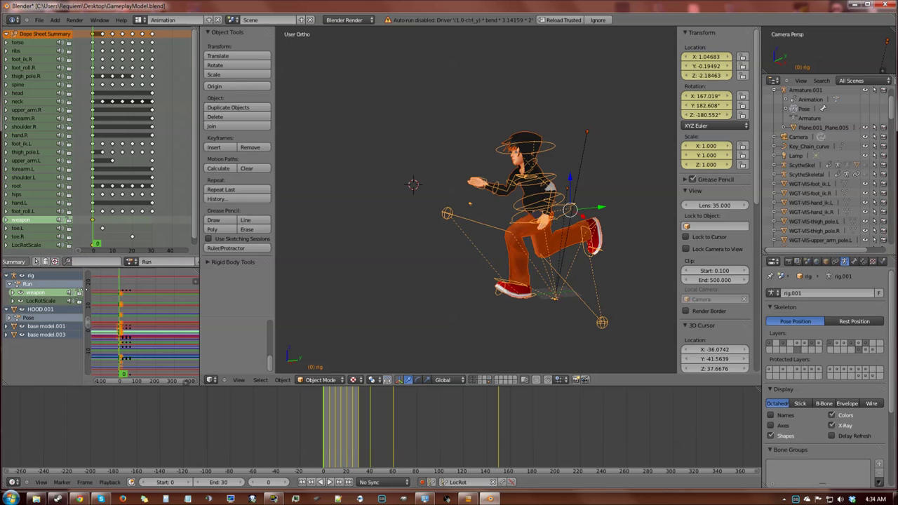
{"action": "middle_click_drag", "start_coordinate": [131, 262], "coordinate": [174, 263]}
{"action": "left_click", "coordinate": [105, 262]}
{"action": "left_click", "coordinate": [80, 260]}
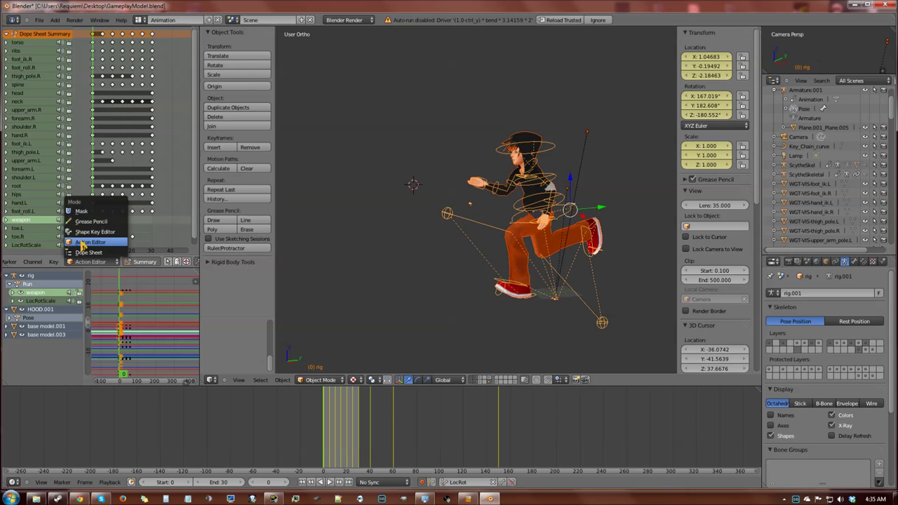
{"action": "left_click", "coordinate": [85, 243]}
Browse the stored actions available to the rig and inspect the Run action's name
{"action": "middle_click_drag", "start_coordinate": [143, 262], "coordinate": [1, 248]}
{"action": "scroll", "coordinate": [138, 274], "scroll_direction": "down", "scroll_amount": 4, "text": "ctrl"}
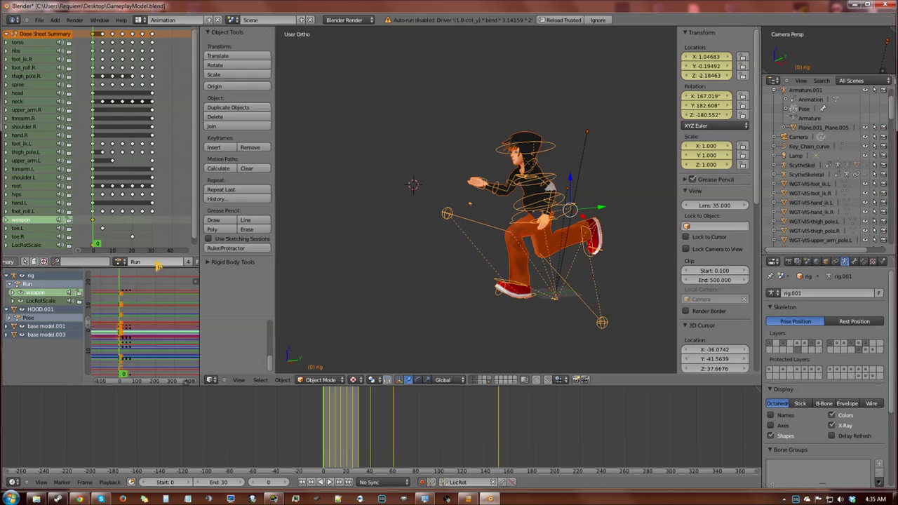
{"action": "middle_click_drag", "start_coordinate": [460, 279], "coordinate": [480, 281]}
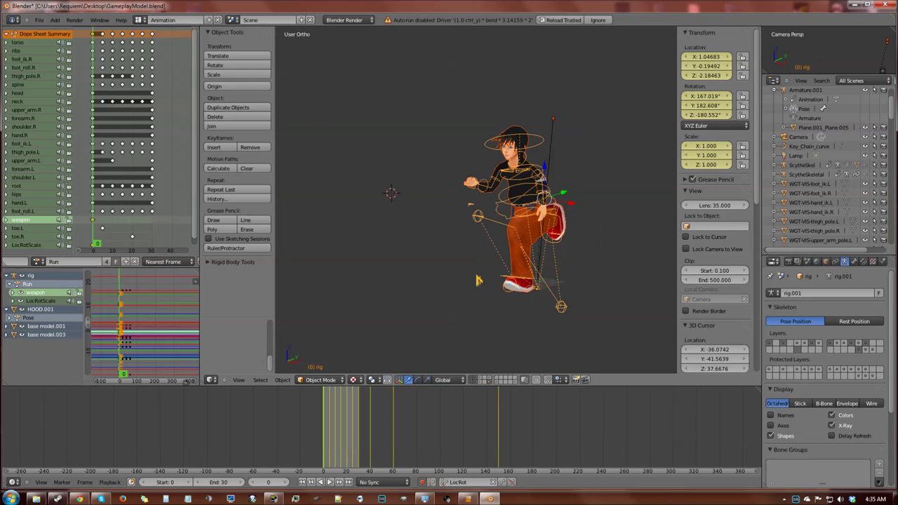
{"action": "key", "text": "KP_3"}
{"action": "left_click", "coordinate": [38, 262]}
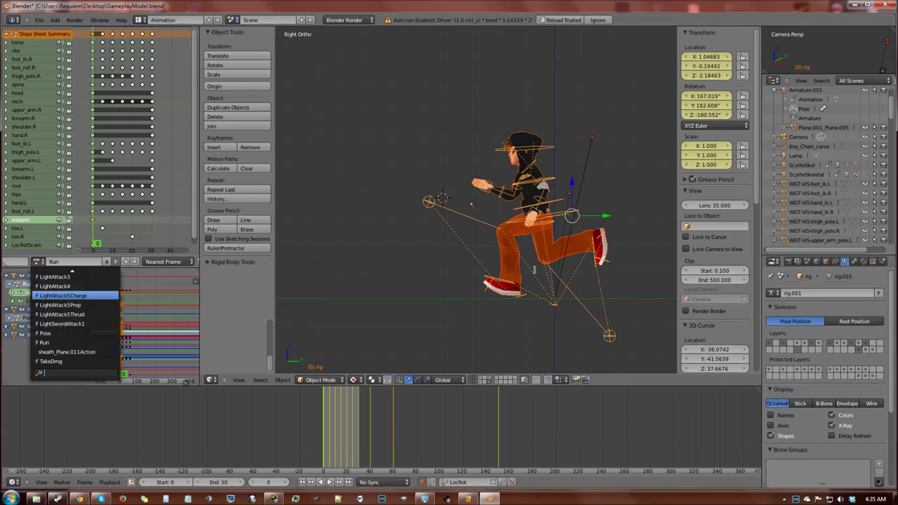
{"action": "left_click", "coordinate": [485, 300]}
{"action": "left_click", "coordinate": [54, 262]}
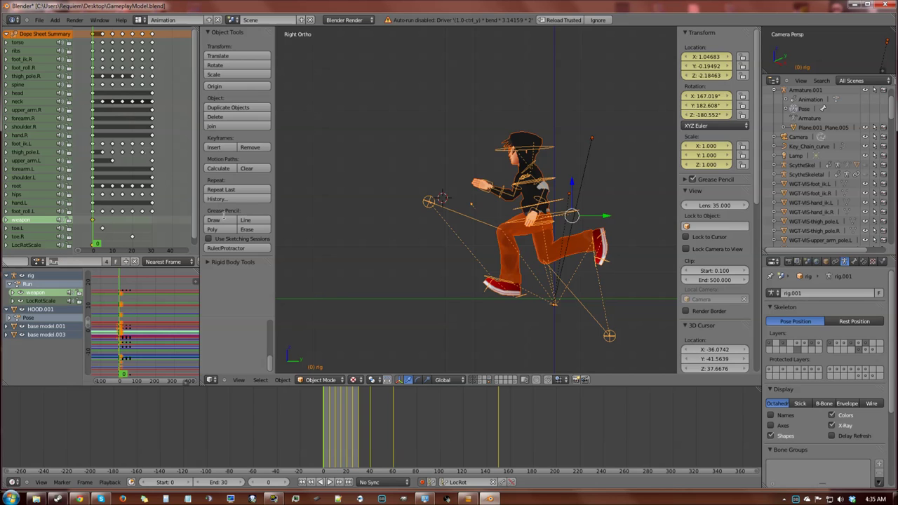
Select the torso channel and one of its keyframes in the Run action
{"action": "left_click", "coordinate": [101, 51]}
{"action": "left_click_drag", "start_coordinate": [109, 52], "coordinate": [55, 70]}
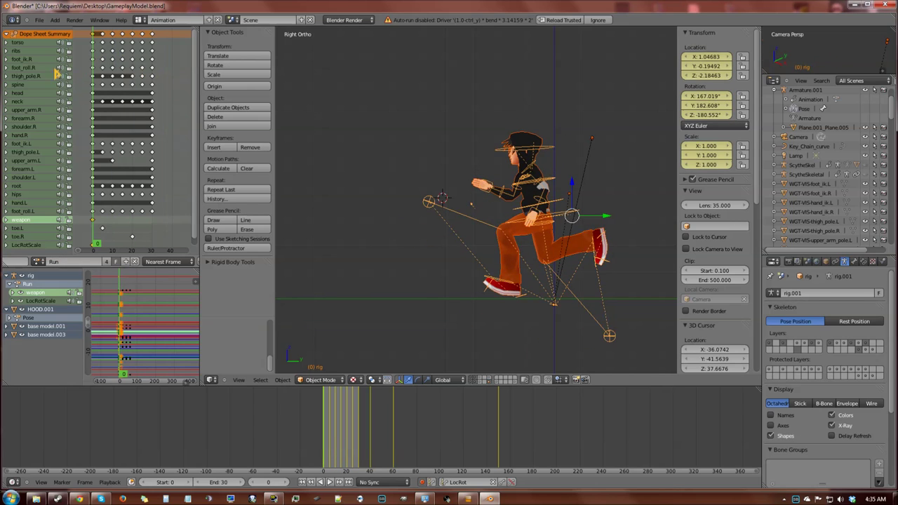
{"action": "right_click", "coordinate": [100, 59]}
{"action": "right_click", "coordinate": [104, 50]}
{"action": "right_click", "coordinate": [104, 43]}
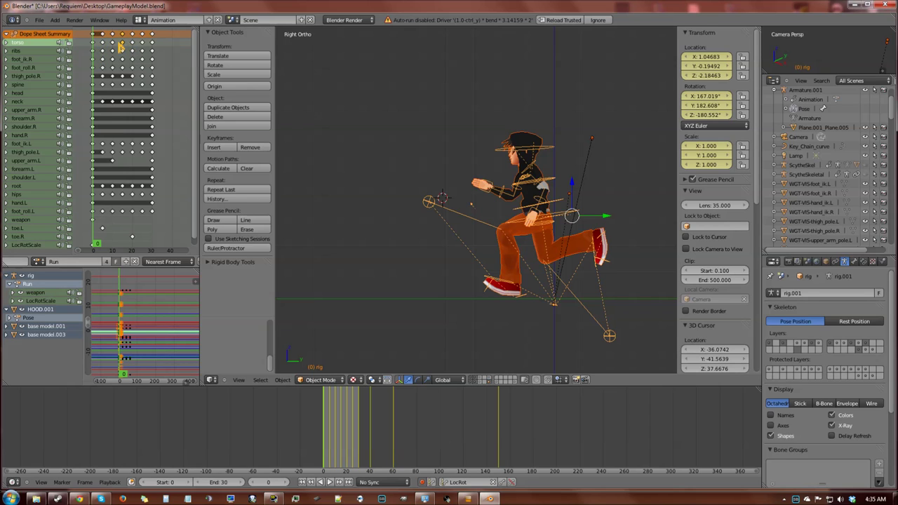
{"action": "right_click", "coordinate": [103, 42]}
Scrub the timeline and play the Run animation in a closer side view
{"action": "mouse_move", "coordinate": [327, 407]}
{"action": "left_mouse_down"}
{"action": "mouse_move", "coordinate": [364, 415]}
{"action": "mouse_move", "coordinate": [317, 419]}
{"action": "left_mouse_up"}
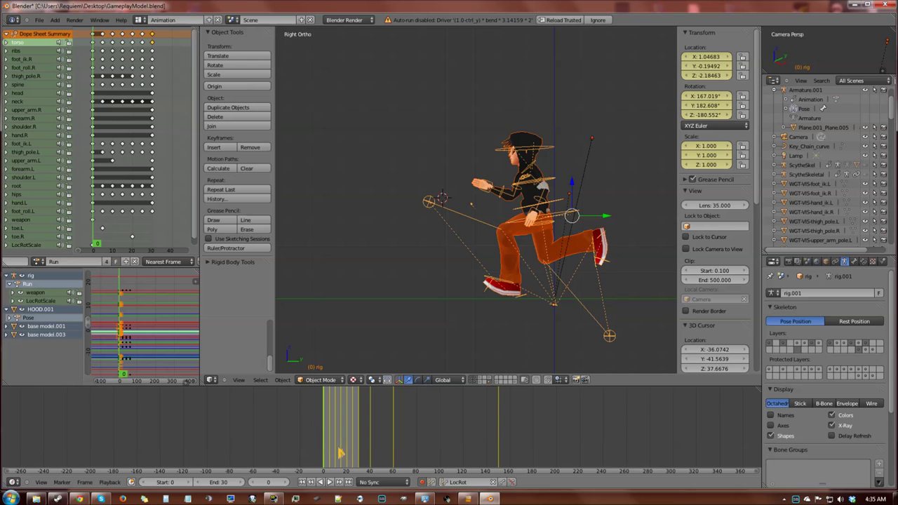
{"action": "left_click", "coordinate": [329, 483]}
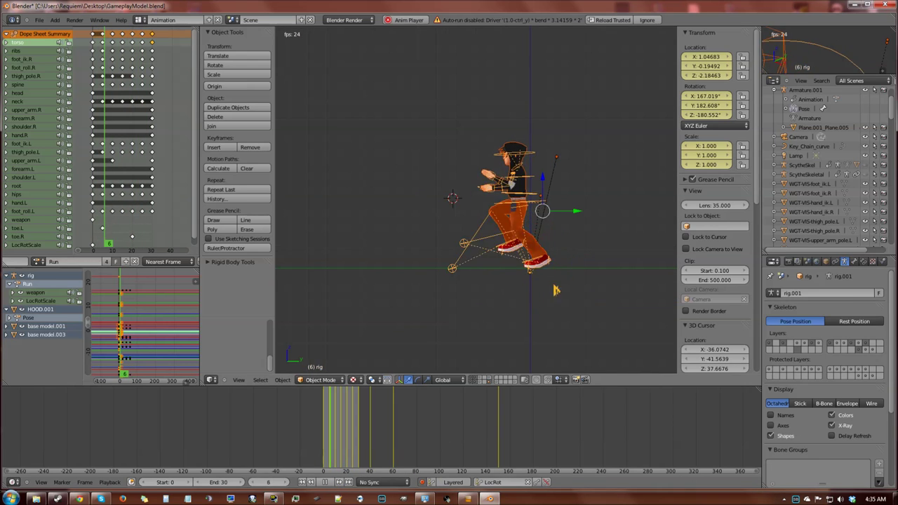
{"action": "scroll", "coordinate": [528, 288], "scroll_direction": "up", "scroll_amount": 3}
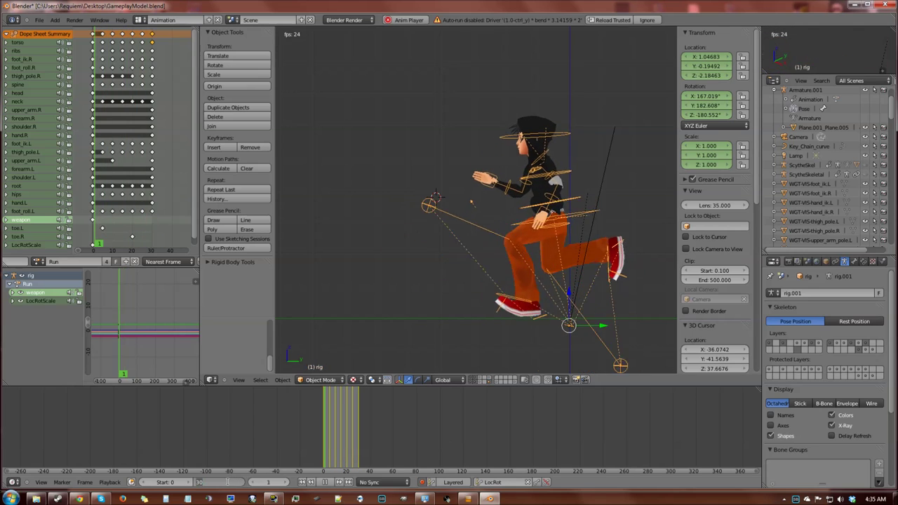
Extend the animation's end frame to 40, restore it to 30 and stop playback
{"action": "type", "text": "40"}
{"action": "key", "text": "Return"}
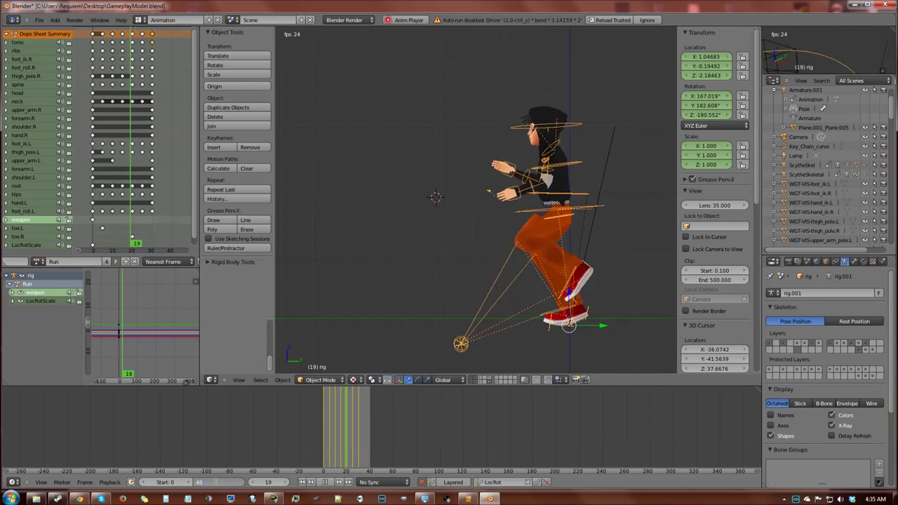
{"action": "type", "text": "30"}
{"action": "key", "text": "Return"}
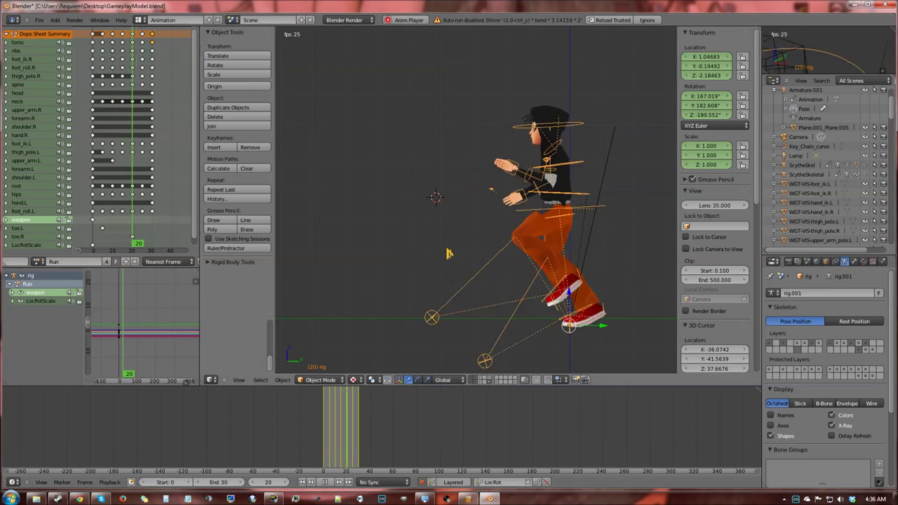
{"action": "key", "text": "Escape"}
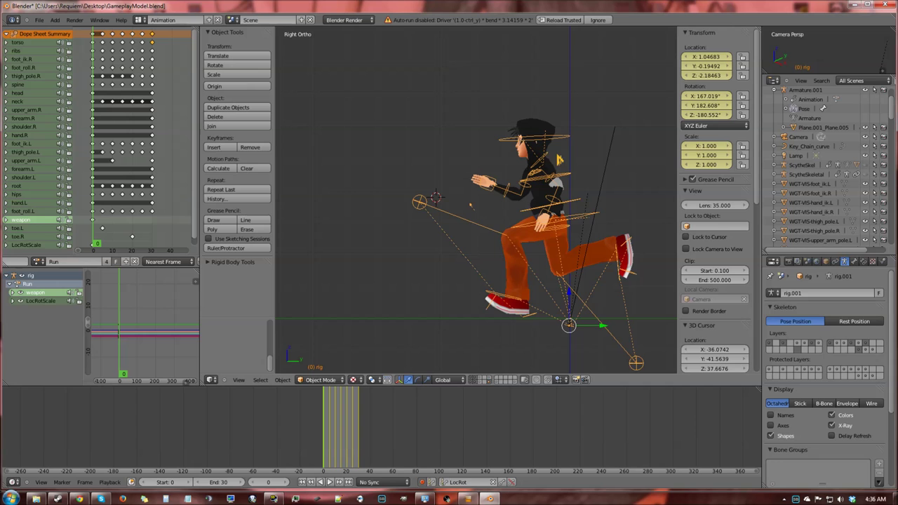
Select all visible objects of the character and view them from the right side
{"action": "key", "text": "a"}
{"action": "key", "text": "a"}
{"action": "middle_click_drag", "start_coordinate": [617, 174], "coordinate": [642, 194]}
{"action": "key", "text": "KP_3"}
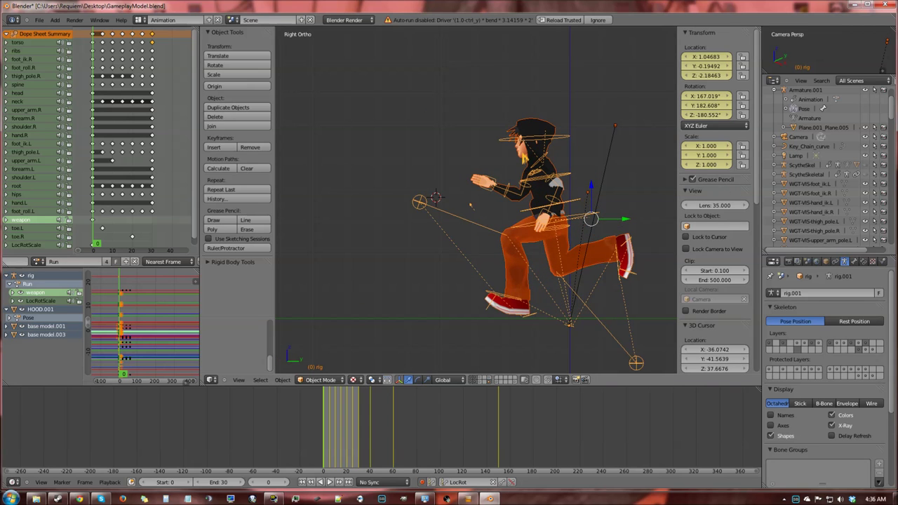
Select the HOOD.001 clothing mesh and the rig individually, and reselect all the character's objects
{"action": "right_click", "coordinate": [522, 152]}
{"action": "right_click", "coordinate": [510, 129]}
{"action": "right_click", "coordinate": [534, 130]}
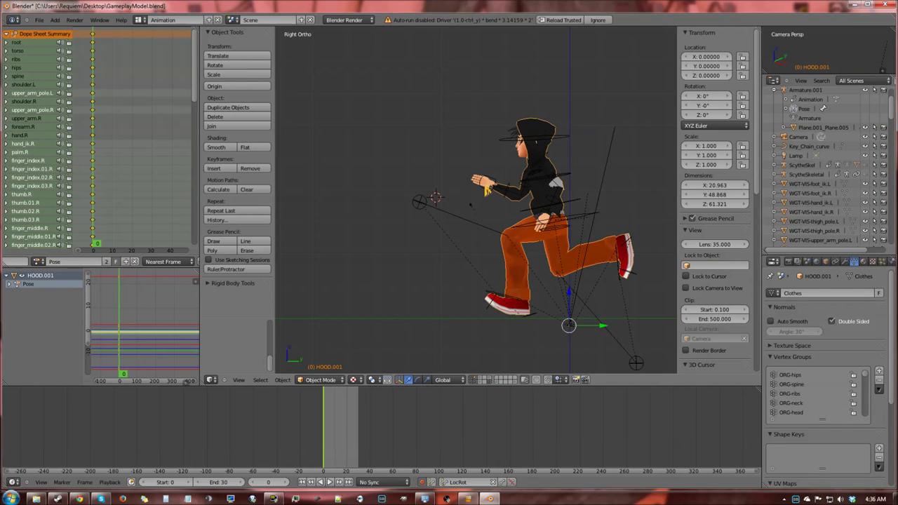
{"action": "right_click", "coordinate": [512, 169]}
{"action": "right_click", "coordinate": [436, 198]}
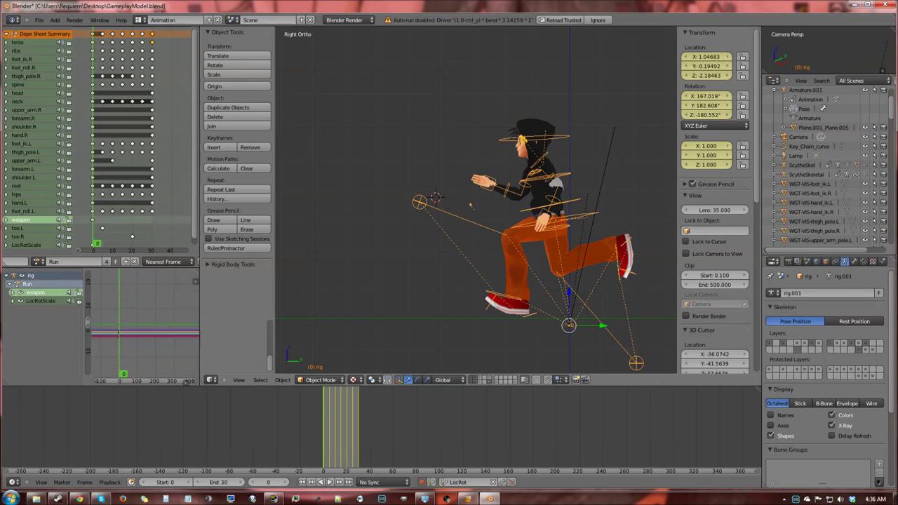
{"action": "right_click", "coordinate": [574, 138]}
{"action": "right_click", "coordinate": [546, 192], "text": "shift"}
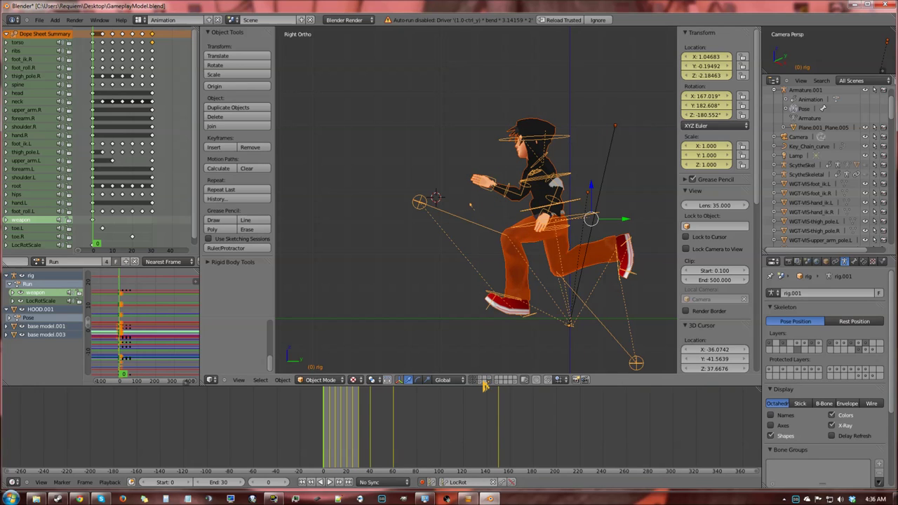
Isolate the scene layer that holds only the character's head and hands mesh
{"action": "key", "text": "alt+a"}
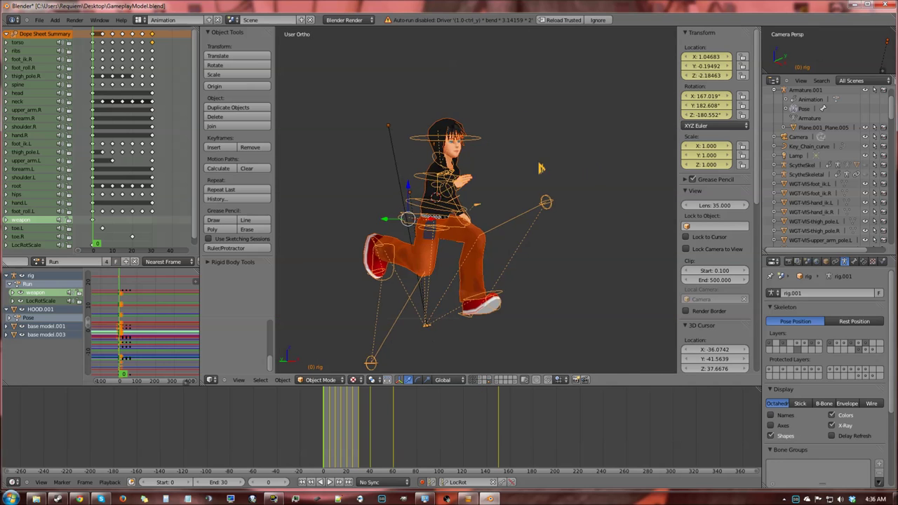
{"action": "key", "text": "Escape"}
{"action": "middle_click_drag", "start_coordinate": [430, 121], "coordinate": [511, 218]}
{"action": "left_click", "coordinate": [475, 378]}
{"action": "left_click", "coordinate": [480, 378]}
{"action": "left_click", "coordinate": [478, 382]}
{"action": "left_click", "coordinate": [474, 383]}
{"action": "left_click", "coordinate": [475, 385]}
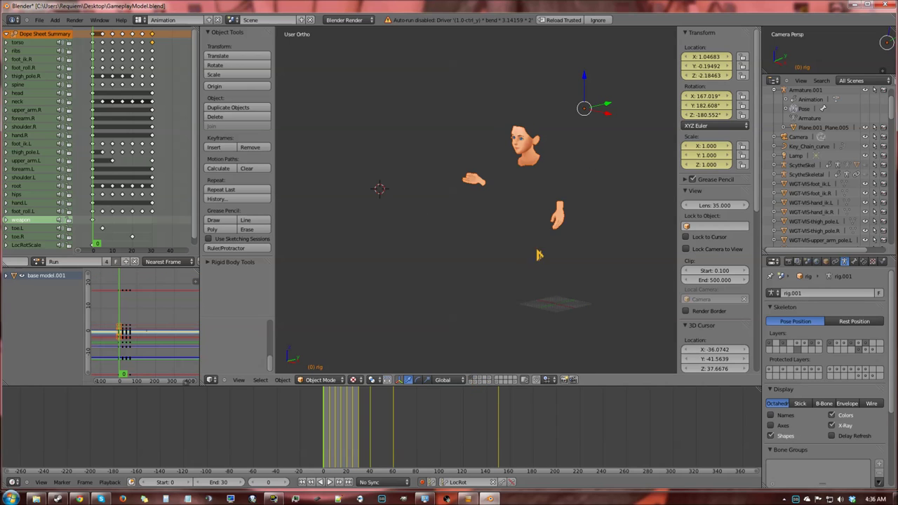
Select the base body mesh, check its Move to Layer options and close them
{"action": "right_click", "coordinate": [480, 179]}
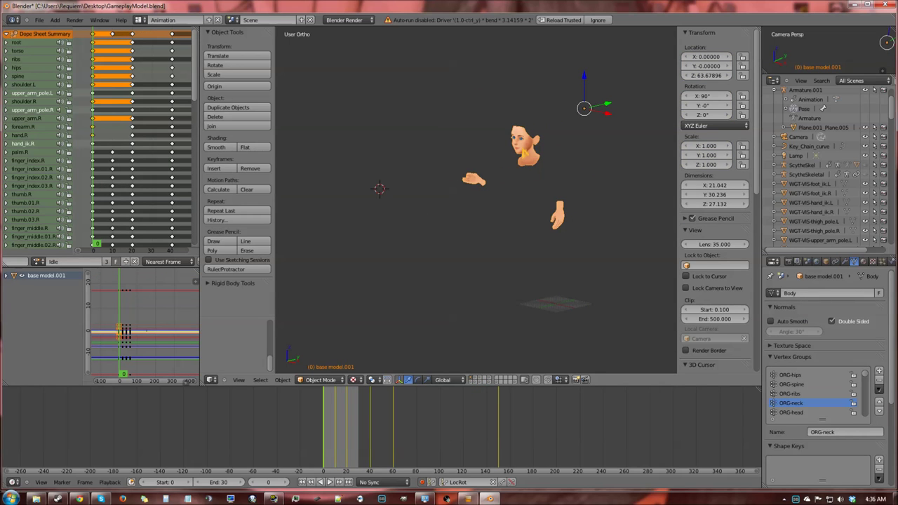
{"action": "key", "text": "m"}
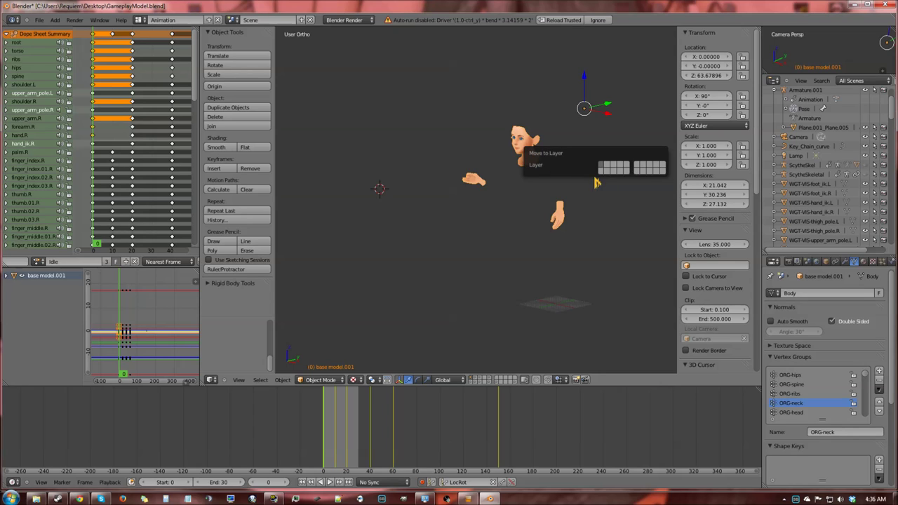
{"action": "left_click", "coordinate": [484, 353]}
Show the clothing, hair and rig layers together with the body mesh and select the rig
{"action": "left_click", "coordinate": [476, 380], "text": "shift"}
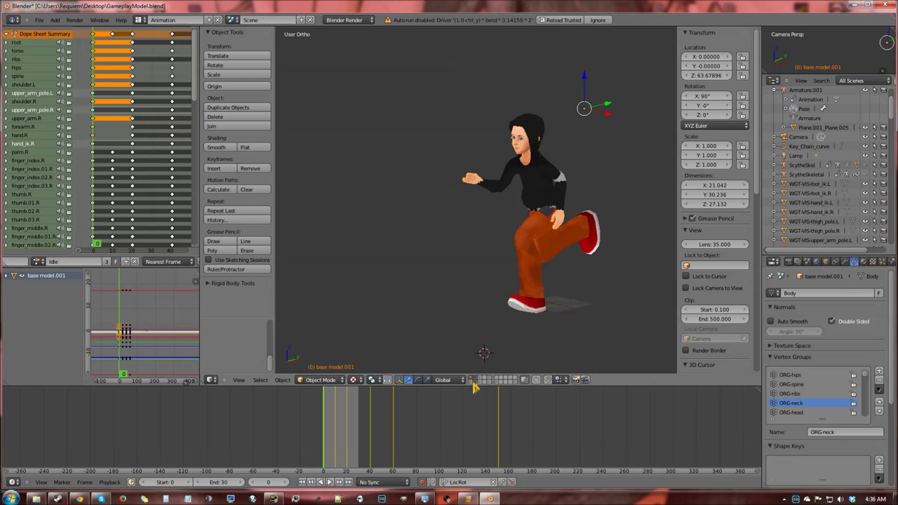
{"action": "left_click", "coordinate": [471, 380], "text": "shift"}
{"action": "left_click", "coordinate": [490, 380], "text": "shift"}
{"action": "middle_click_drag", "start_coordinate": [593, 184], "coordinate": [574, 193]}
{"action": "right_click", "coordinate": [567, 167]}
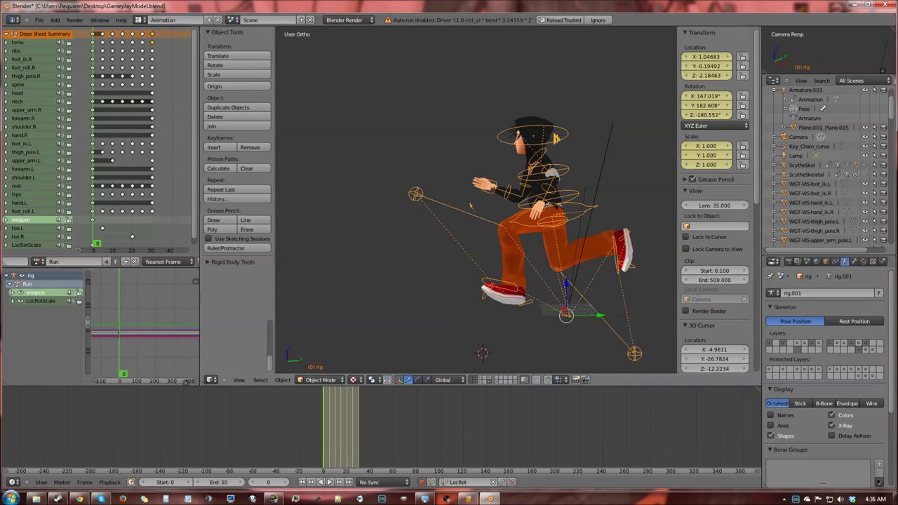
{"action": "middle_click_drag", "start_coordinate": [525, 178], "coordinate": [526, 202]}
Isolate the weapon's layer and display it together with the character and rig layers
{"action": "left_click", "coordinate": [482, 380]}
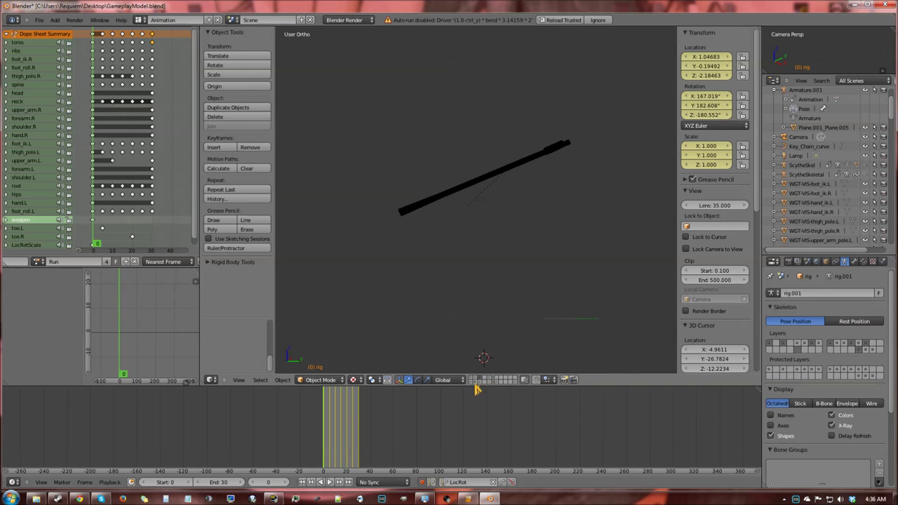
{"action": "left_click", "coordinate": [475, 379]}
{"action": "left_click", "coordinate": [480, 381], "text": "shift"}
Scrub and play the Run animation with the weapon shown, orbiting around the character
{"action": "left_click_drag", "start_coordinate": [343, 447], "coordinate": [316, 453]}
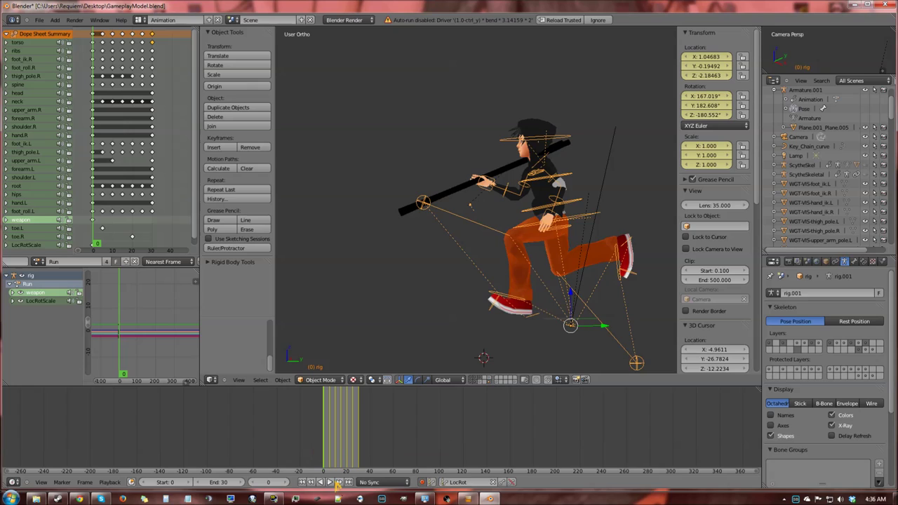
{"action": "left_click", "coordinate": [332, 483]}
{"action": "middle_click_drag", "start_coordinate": [493, 282], "coordinate": [618, 330]}
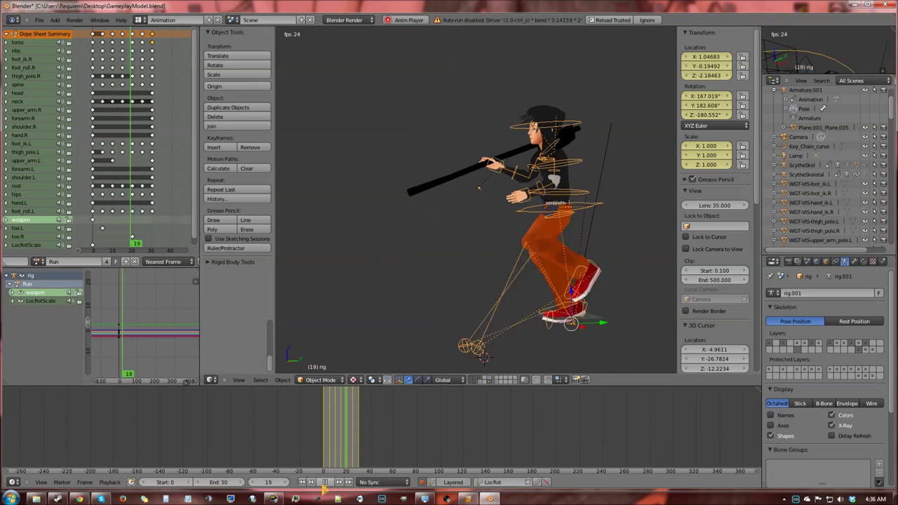
{"action": "key", "text": "Escape"}
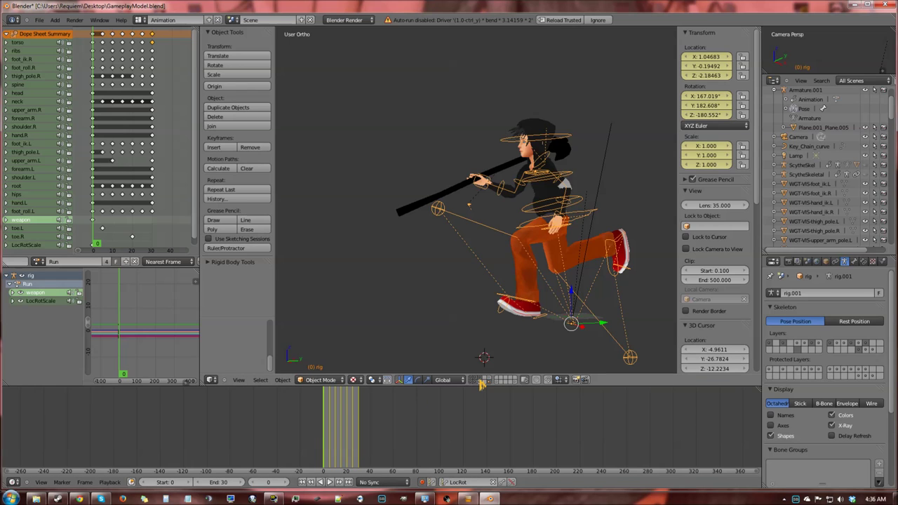
Hide the weapon's layer while keeping the character and rig layers displayed
{"action": "left_click", "coordinate": [481, 379], "text": "shift"}
{"action": "left_click", "coordinate": [479, 382], "text": "shift"}
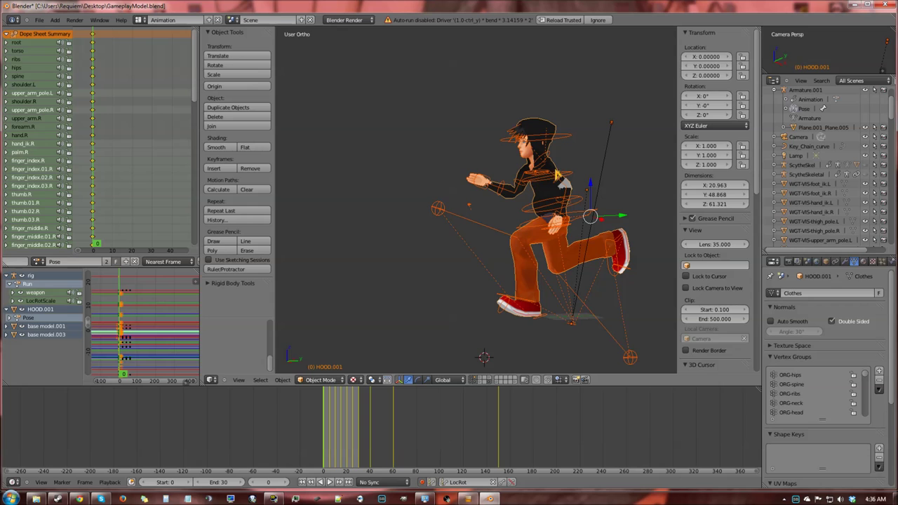
Select all displayed character meshes together with the rig and view them from the right side
{"action": "key", "text": "a"}
{"action": "key", "text": "a"}
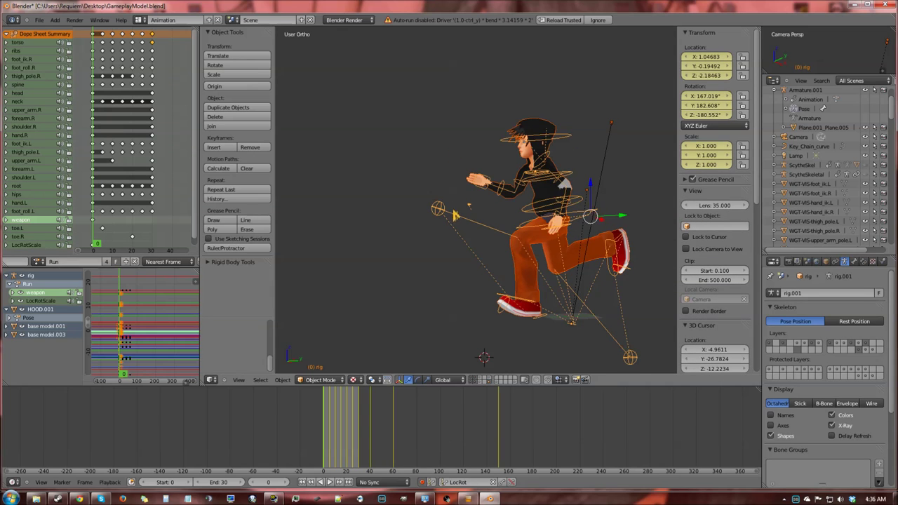
{"action": "key", "text": "KP_3"}
{"action": "middle_click_drag", "start_coordinate": [501, 228], "coordinate": [532, 226]}
{"action": "key", "text": "KP_3"}
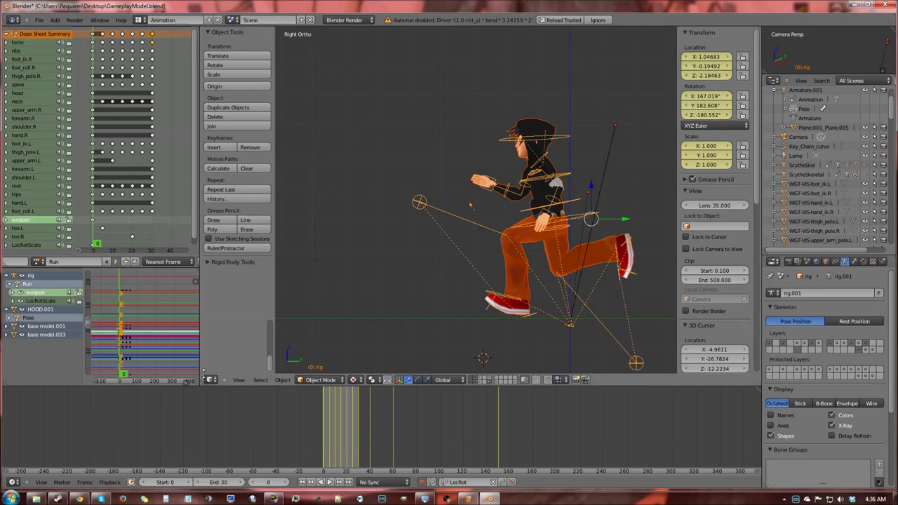
Check in the user preferences that the Autodesk FBX format add-on is enabled among the Import-Export add-ons
{"action": "left_click", "coordinate": [39, 20]}
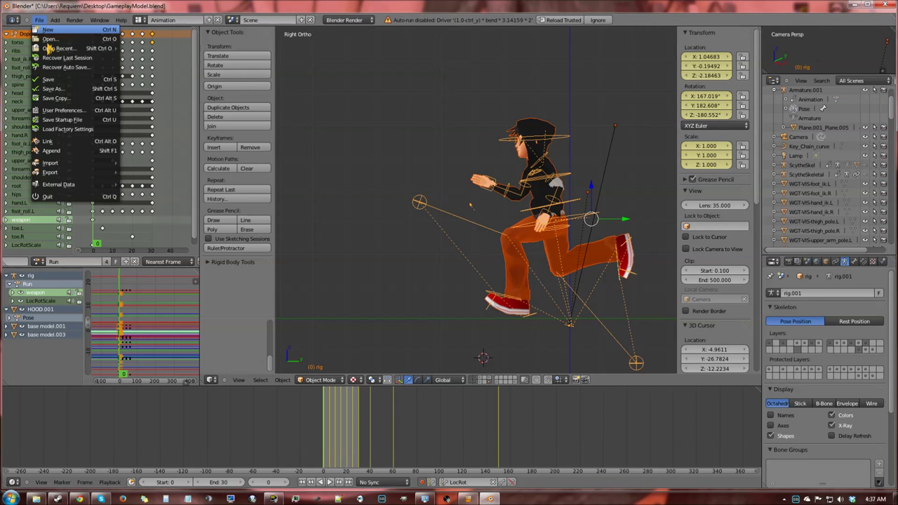
{"action": "mouse_move", "coordinate": [94, 174]}
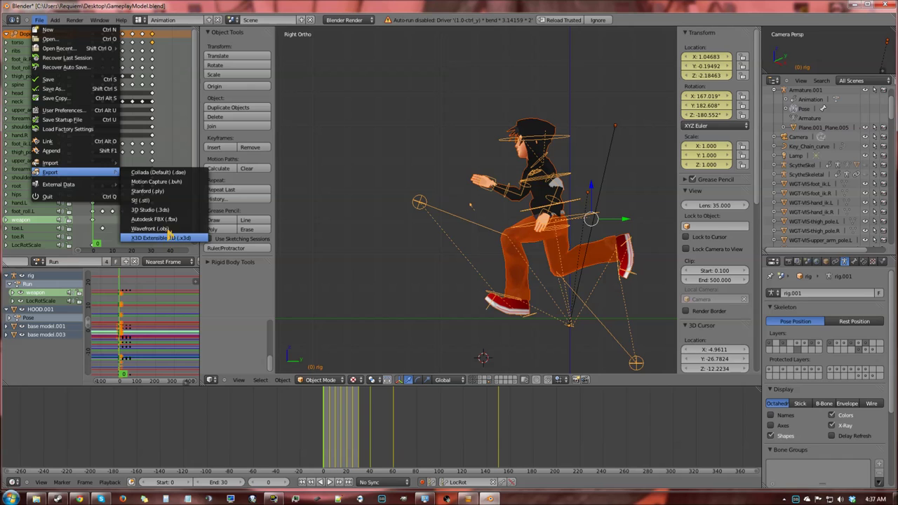
{"action": "left_click", "coordinate": [60, 113]}
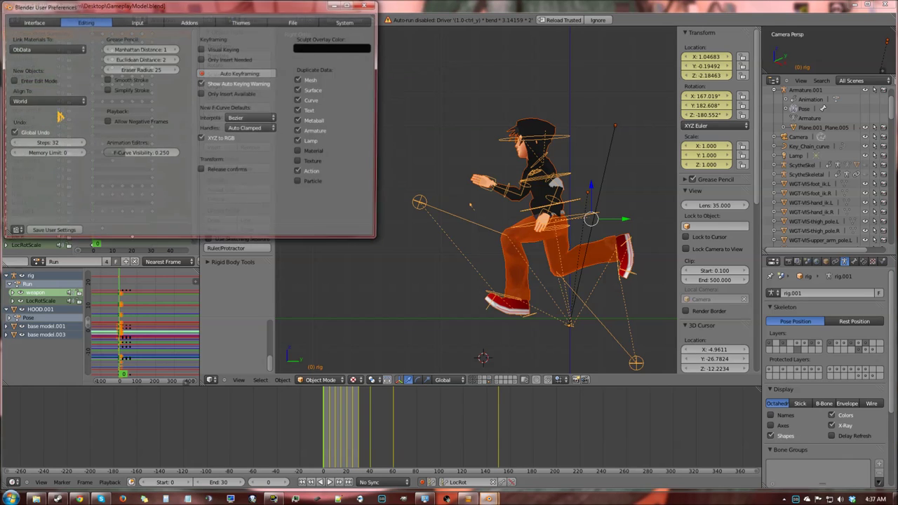
{"action": "left_click", "coordinate": [138, 23]}
{"action": "left_click", "coordinate": [185, 21]}
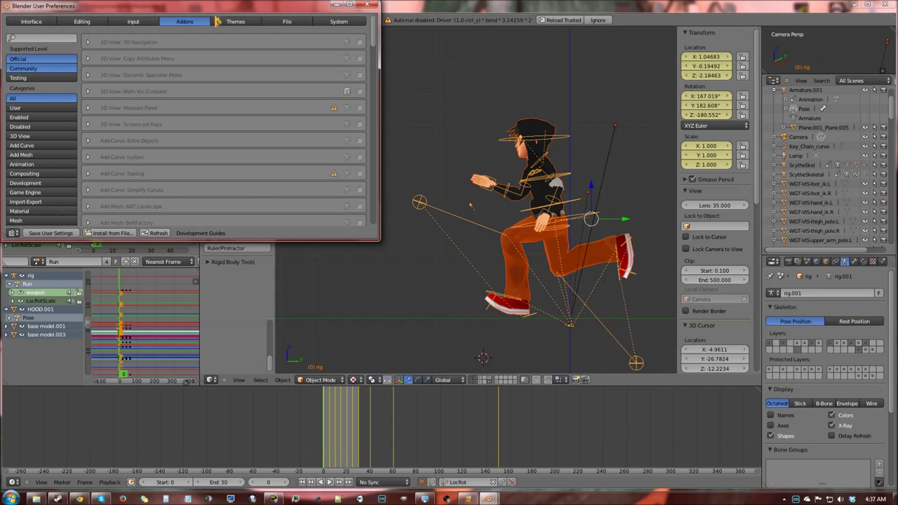
{"action": "left_click", "coordinate": [33, 203]}
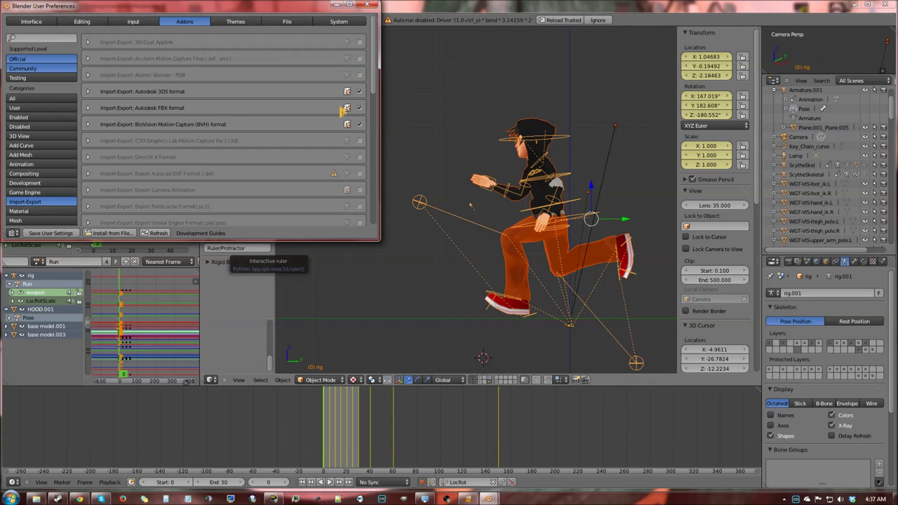
{"action": "left_click", "coordinate": [366, 5]}
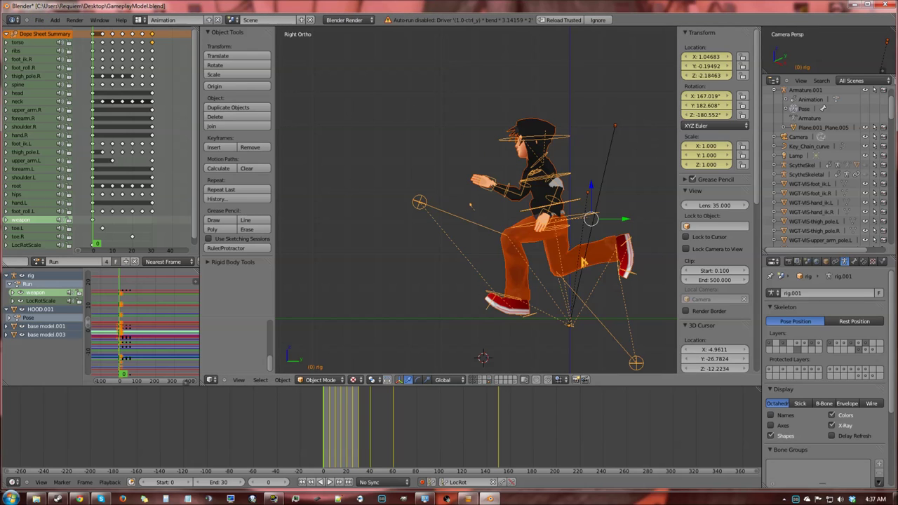
{"action": "right_click", "coordinate": [562, 139]}
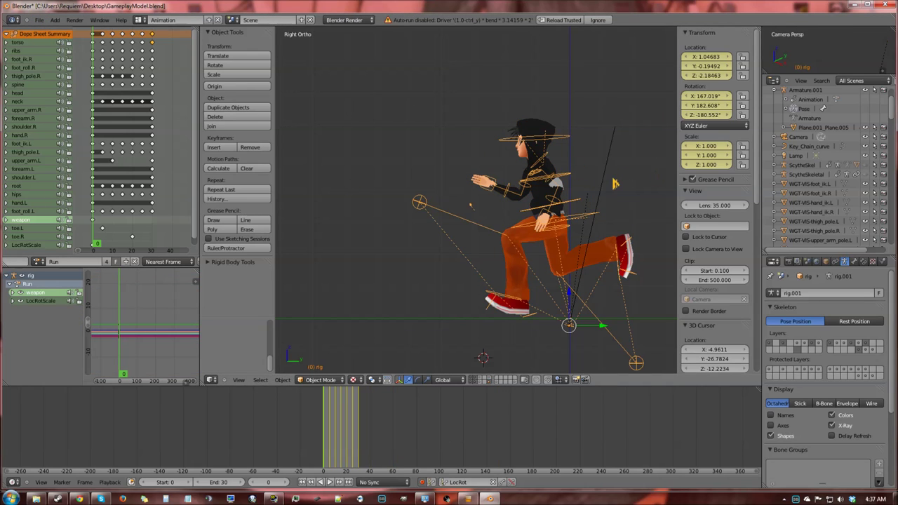
{"action": "left_click", "coordinate": [40, 21]}
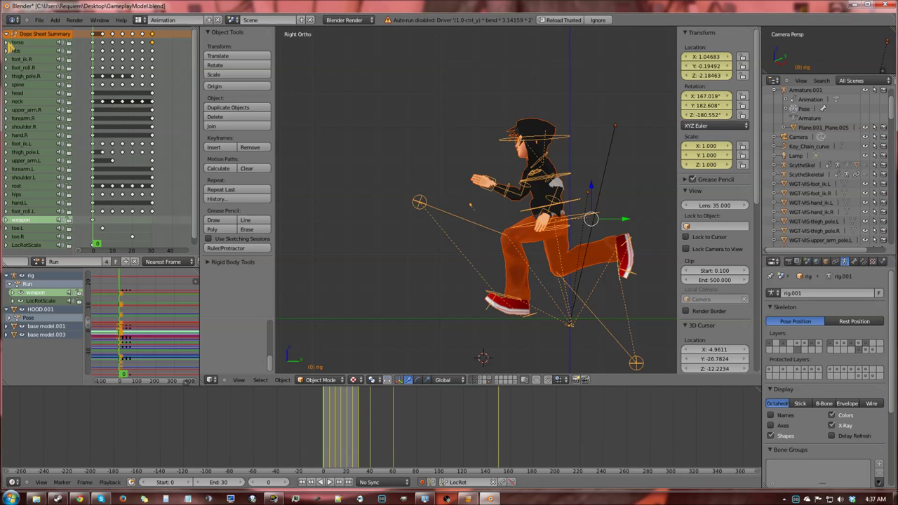
{"action": "left_click", "coordinate": [40, 20]}
{"action": "mouse_move", "coordinate": [106, 176]}
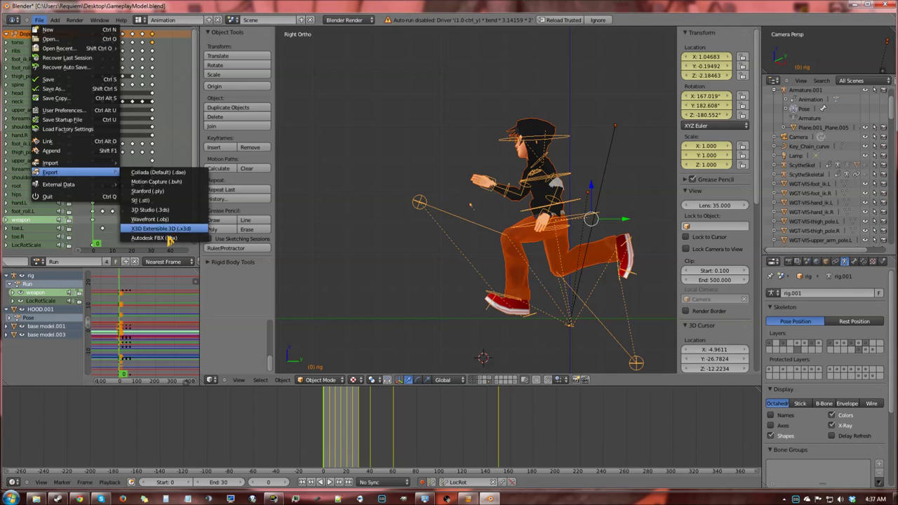
{"action": "left_click", "coordinate": [154, 238]}
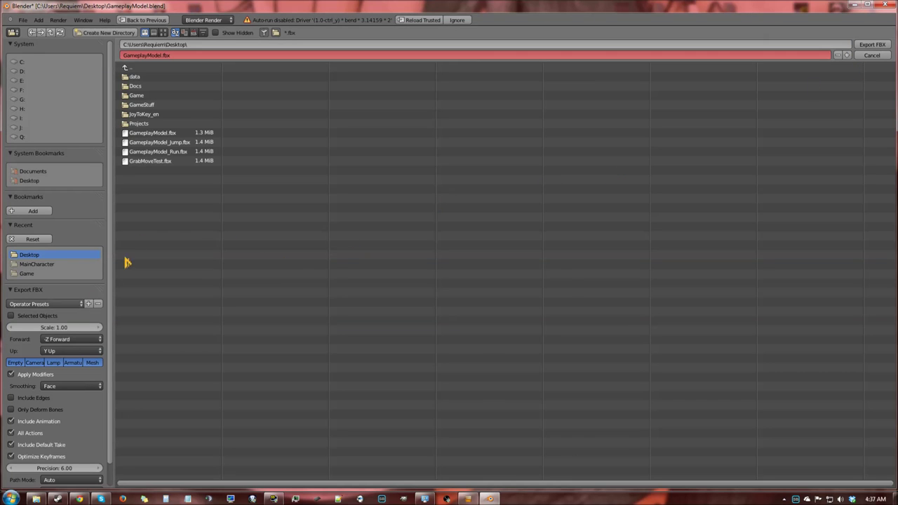
{"action": "left_click", "coordinate": [39, 317]}
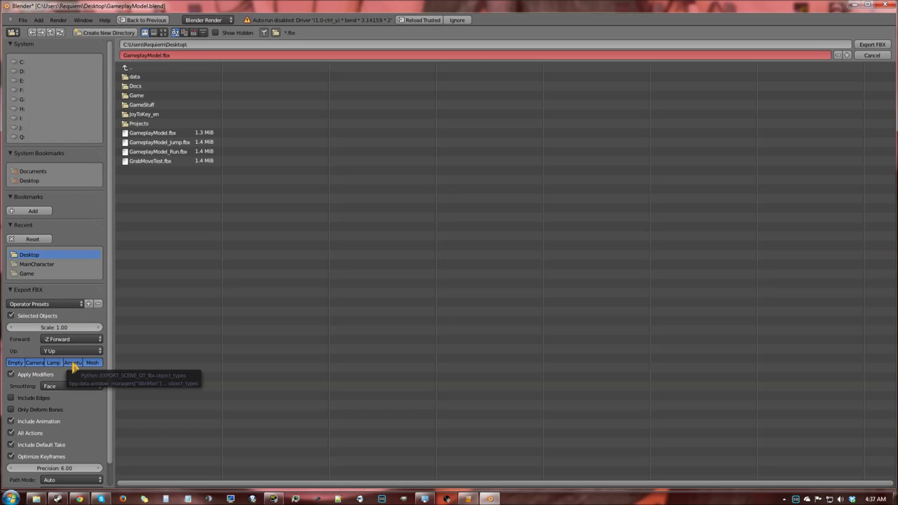
{"action": "left_click", "coordinate": [73, 363]}
{"action": "left_click", "coordinate": [92, 362], "text": "shift"}
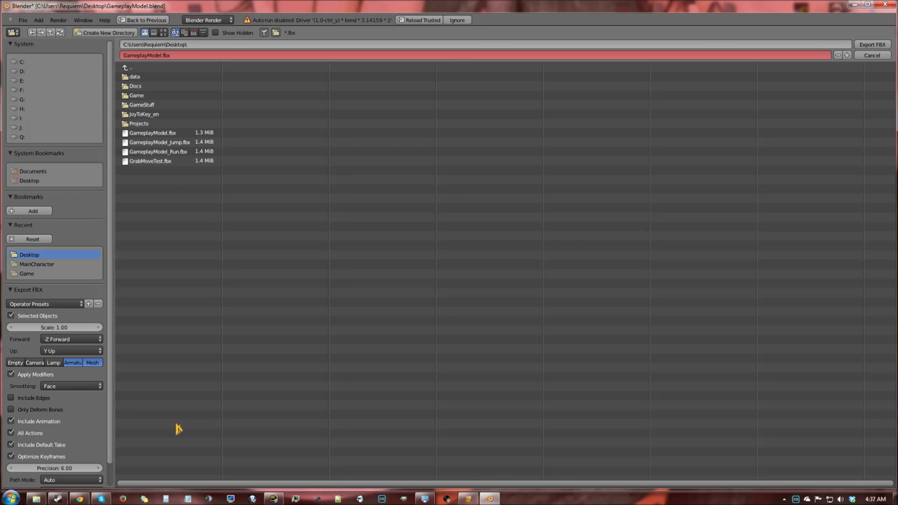
{"action": "left_click", "coordinate": [57, 412]}
{"action": "left_click_drag", "start_coordinate": [457, 8], "coordinate": [516, 1]}
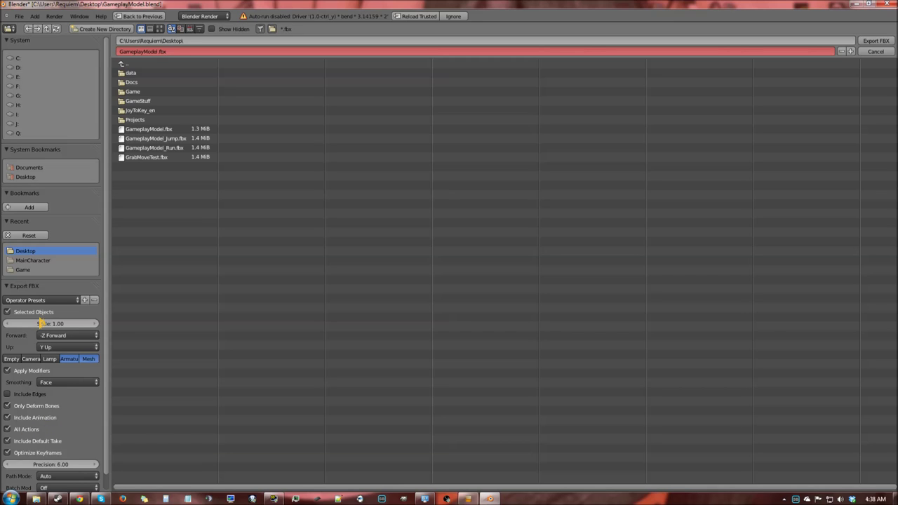
{"action": "left_click", "coordinate": [26, 419]}
{"action": "left_click", "coordinate": [26, 430]}
{"action": "left_click", "coordinate": [31, 442]}
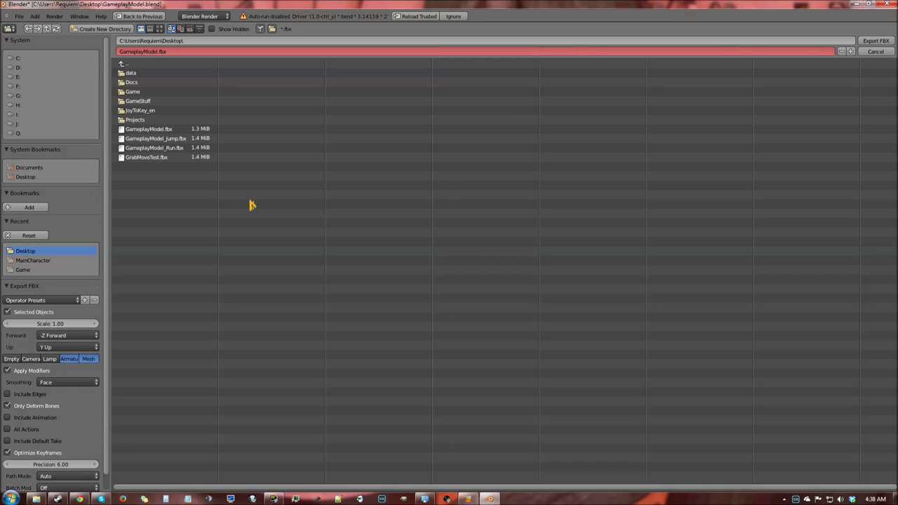
{"action": "left_click", "coordinate": [876, 51]}
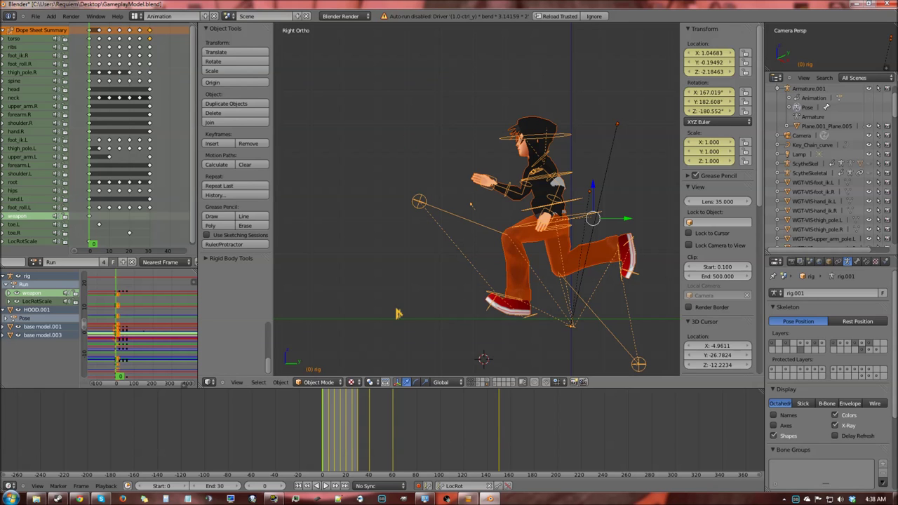
Switch the rig's action to Armature.001Action and back to Run
{"action": "left_click", "coordinate": [35, 262]}
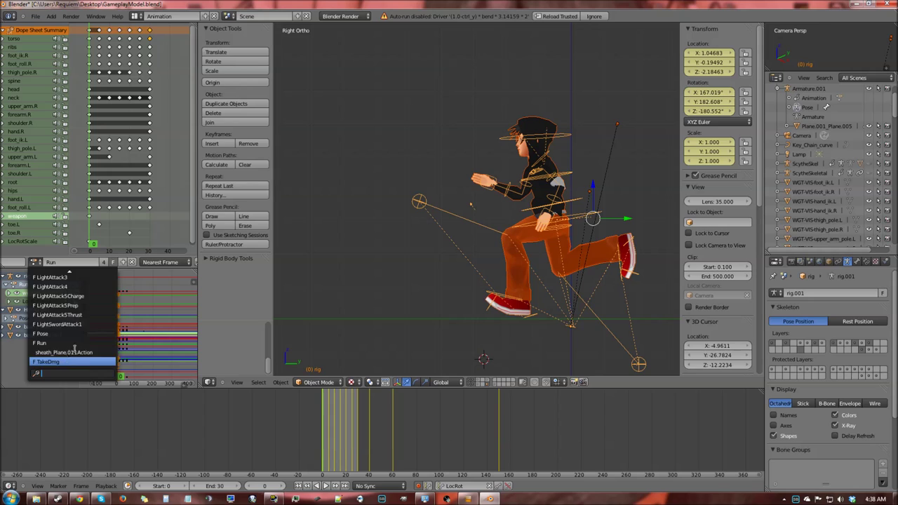
{"action": "scroll", "coordinate": [80, 281], "scroll_direction": "up", "scroll_amount": 7}
{"action": "scroll", "coordinate": [80, 281], "scroll_direction": "up", "scroll_amount": 9}
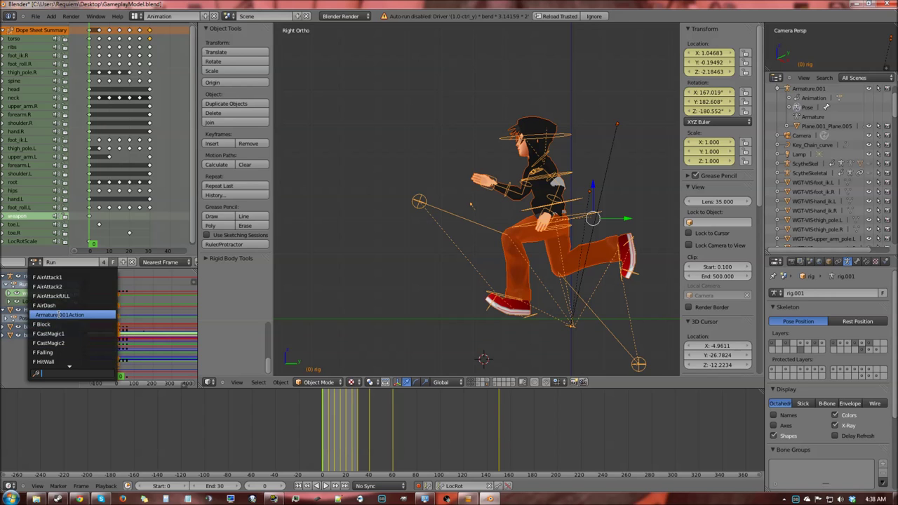
{"action": "left_click", "coordinate": [59, 315]}
{"action": "left_click", "coordinate": [37, 263]}
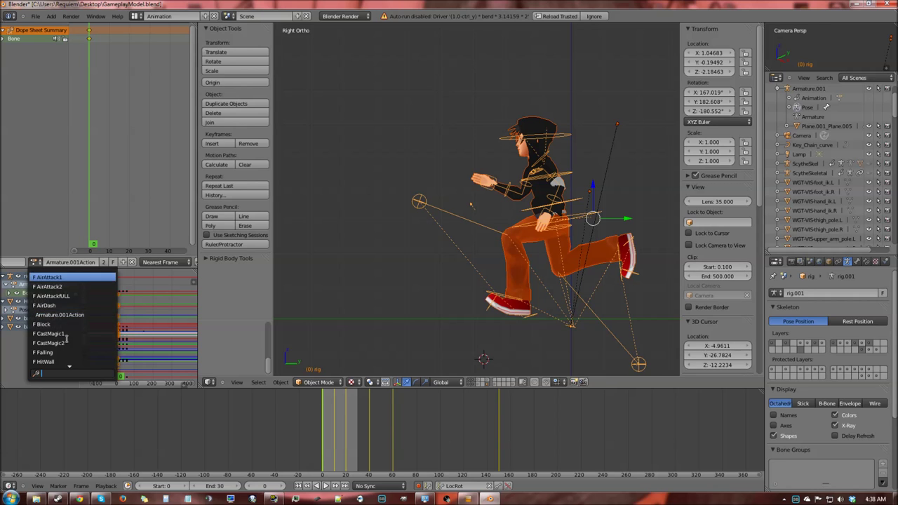
{"action": "scroll", "coordinate": [70, 364], "scroll_direction": "down", "scroll_amount": 7}
{"action": "scroll", "coordinate": [57, 365], "scroll_direction": "down", "scroll_amount": 9}
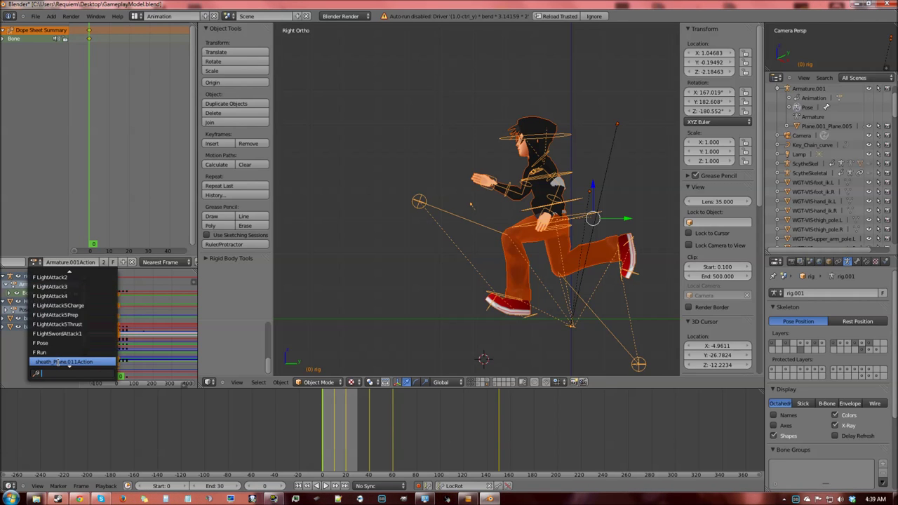
{"action": "left_click", "coordinate": [74, 344]}
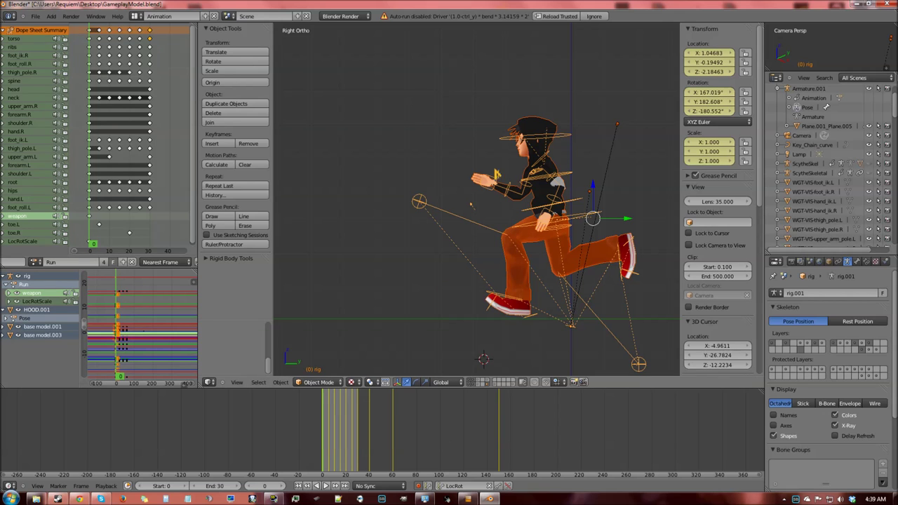
Set up an FBX export restricted to the selected objects, including only the armature and mesh types
{"action": "left_click", "coordinate": [35, 16]}
{"action": "mouse_move", "coordinate": [86, 172]}
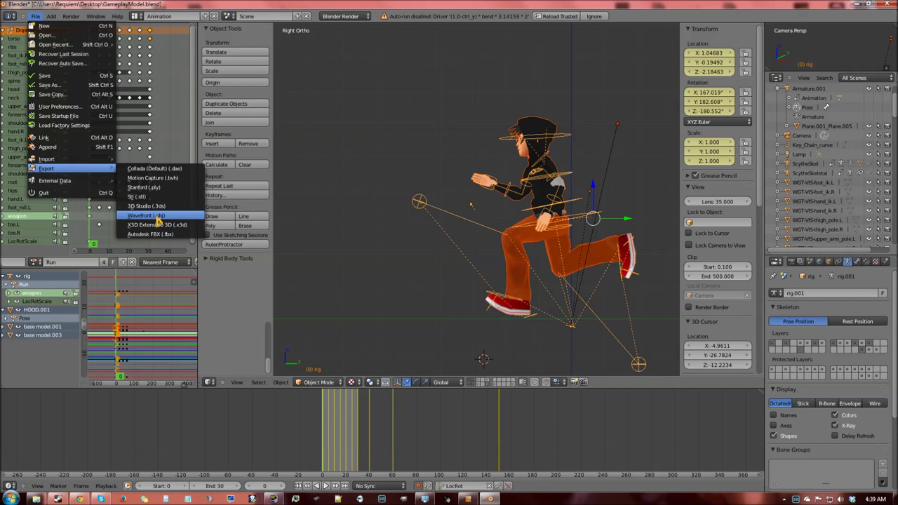
{"action": "left_click", "coordinate": [150, 234]}
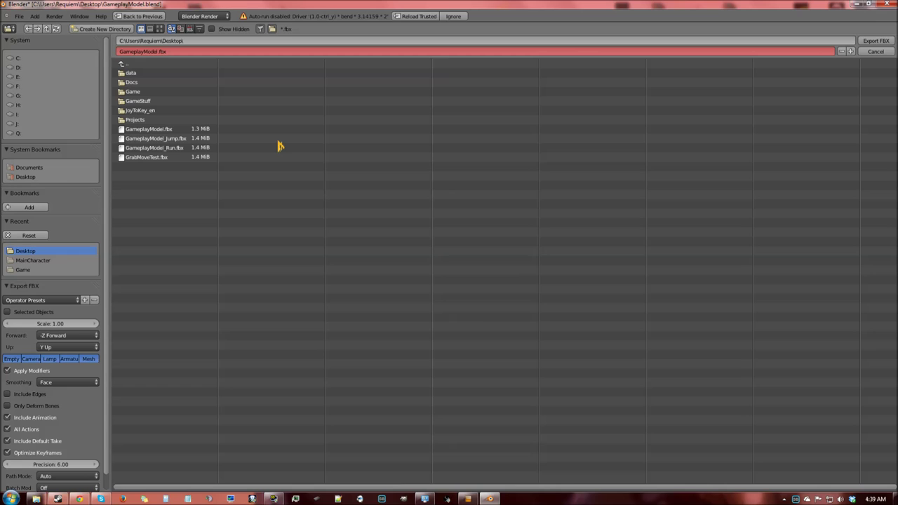
{"action": "left_click", "coordinate": [28, 314]}
{"action": "left_click", "coordinate": [68, 359]}
{"action": "left_click", "coordinate": [86, 359], "text": "shift"}
Export only the deform bones, with animation, all actions and the default take excluded, overwriting GameplayModel.fbx
{"action": "left_click", "coordinate": [49, 409]}
{"action": "left_click", "coordinate": [31, 419]}
{"action": "left_click", "coordinate": [28, 440]}
{"action": "left_click", "coordinate": [27, 432]}
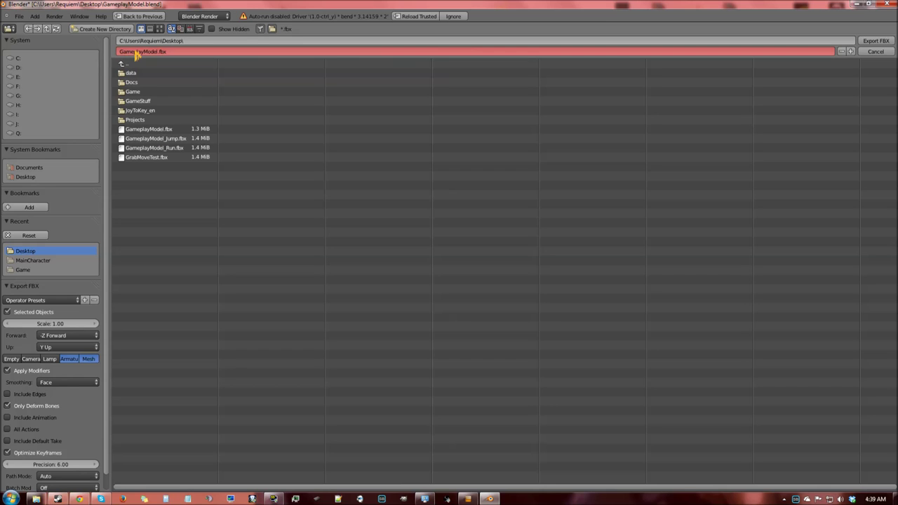
{"action": "left_click", "coordinate": [149, 130]}
{"action": "left_click", "coordinate": [878, 41]}
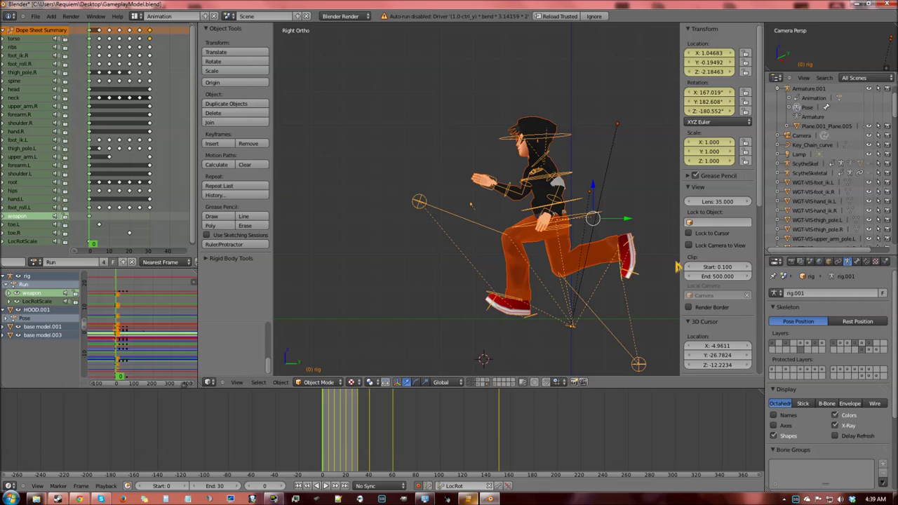
Switch to Unreal X-Editor and look through the OnTouch event code in DragonGPInterface.uc
{"action": "left_click", "coordinate": [860, 6]}
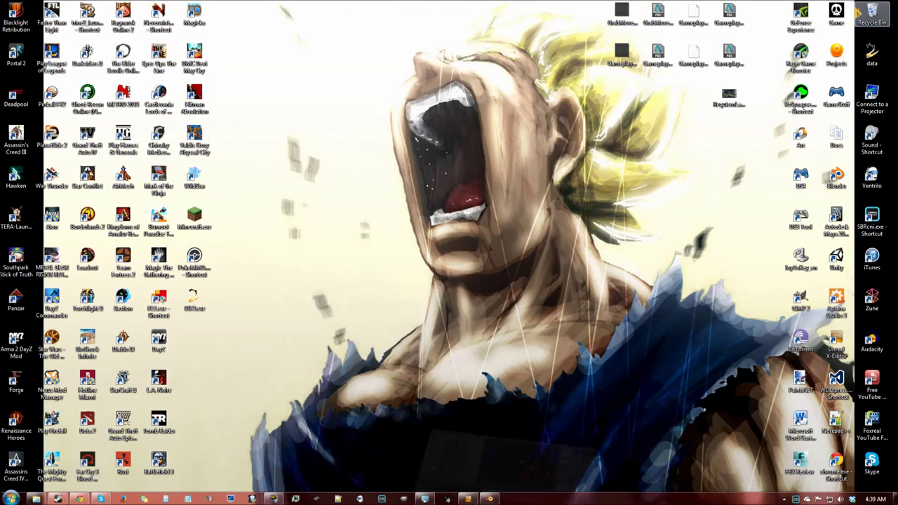
{"action": "left_click", "coordinate": [447, 499]}
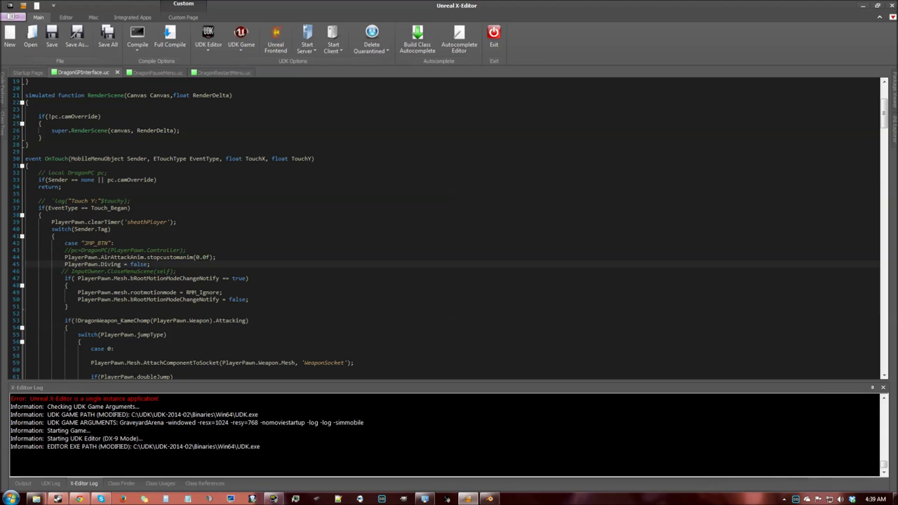
{"action": "left_click_drag", "start_coordinate": [150, 265], "coordinate": [115, 244]}
{"action": "scroll", "coordinate": [115, 244], "scroll_direction": "down", "scroll_amount": 4}
{"action": "scroll", "coordinate": [115, 244], "scroll_direction": "up", "scroll_amount": 3}
{"action": "scroll", "coordinate": [447, 499], "scroll_direction": "up", "scroll_amount": 7}
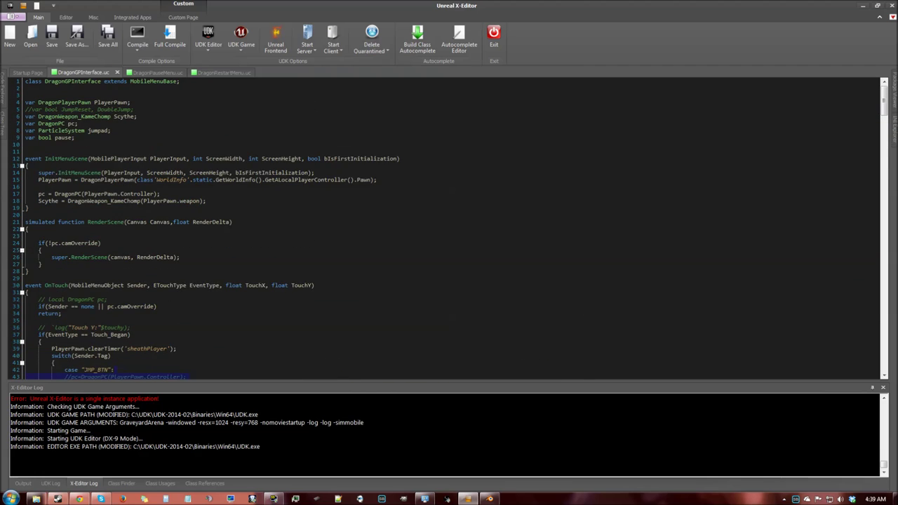
{"action": "scroll", "coordinate": [447, 499], "scroll_direction": "down", "scroll_amount": 6}
{"action": "left_click", "coordinate": [157, 179]}
{"action": "left_click", "coordinate": [176, 222]}
{"action": "left_click", "coordinate": [132, 208]}
{"action": "left_click", "coordinate": [132, 200]}
{"action": "left_click", "coordinate": [62, 186]}
{"action": "key", "text": "Down"}
{"action": "scroll", "coordinate": [447, 229], "scroll_direction": "down", "scroll_amount": 9}
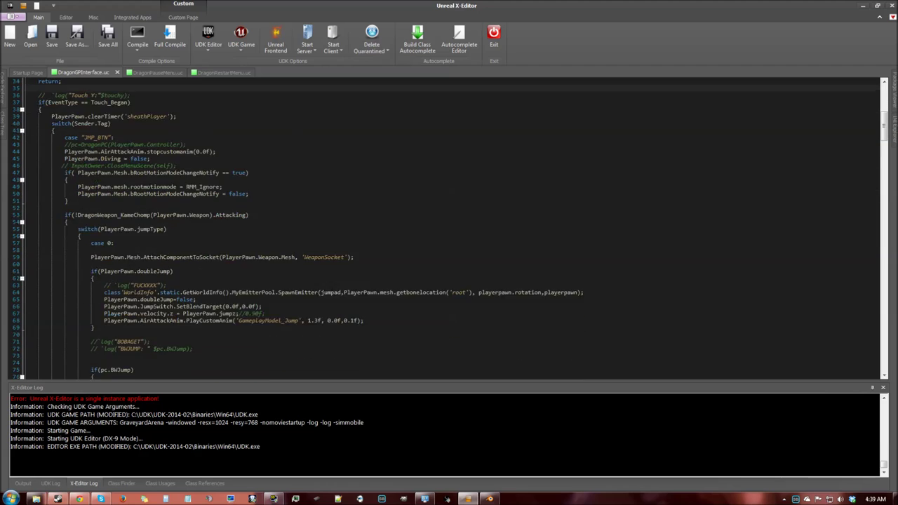
{"action": "scroll", "coordinate": [447, 499], "scroll_direction": "up", "scroll_amount": 3}
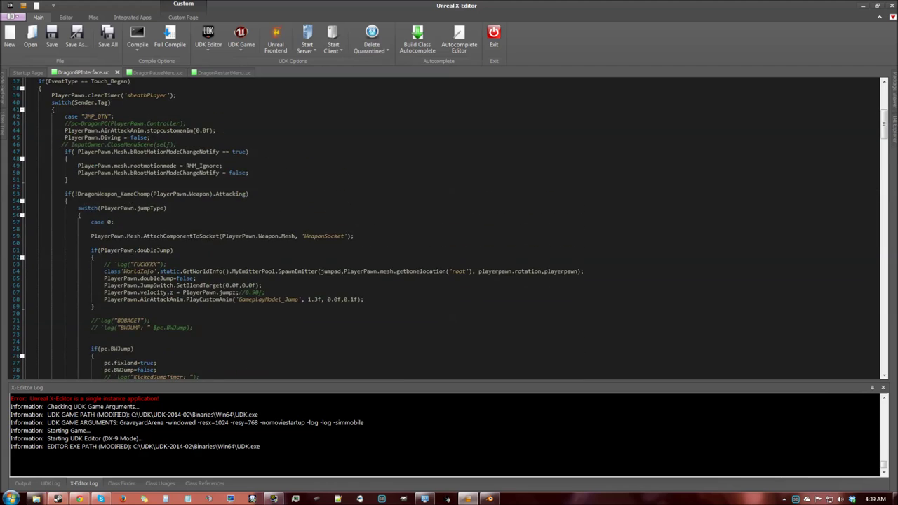
{"action": "scroll", "coordinate": [447, 499], "scroll_direction": "up", "scroll_amount": 4}
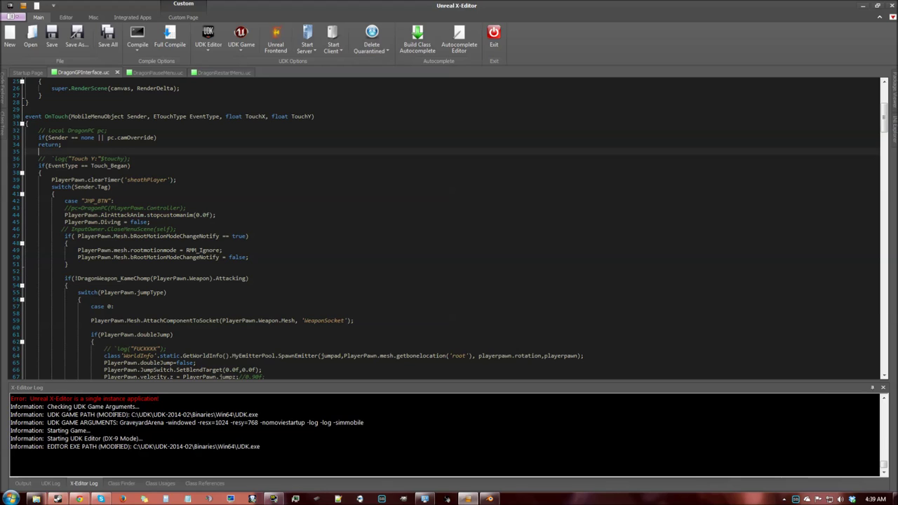
{"action": "left_click_drag", "start_coordinate": [232, 158], "coordinate": [261, 258]}
{"action": "left_click", "coordinate": [231, 180]}
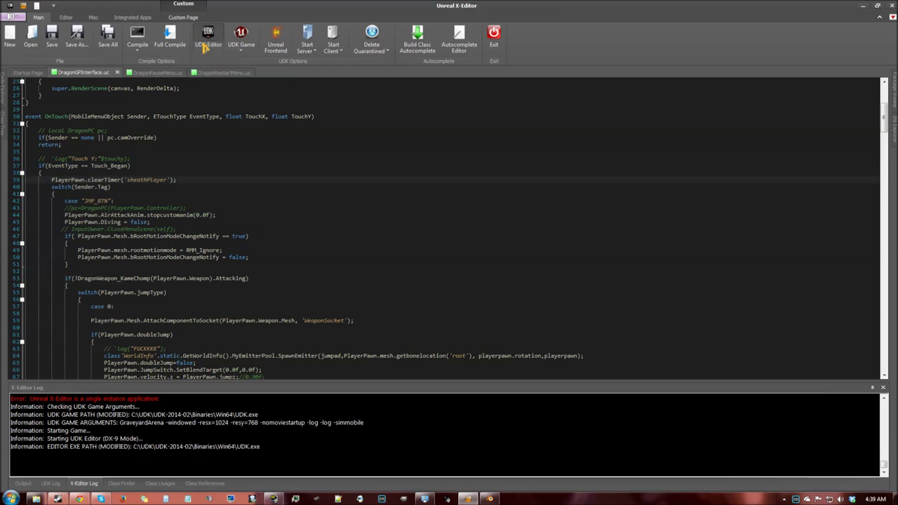
Launch the UDK game and close its window at the title screen
{"action": "left_click", "coordinate": [246, 42]}
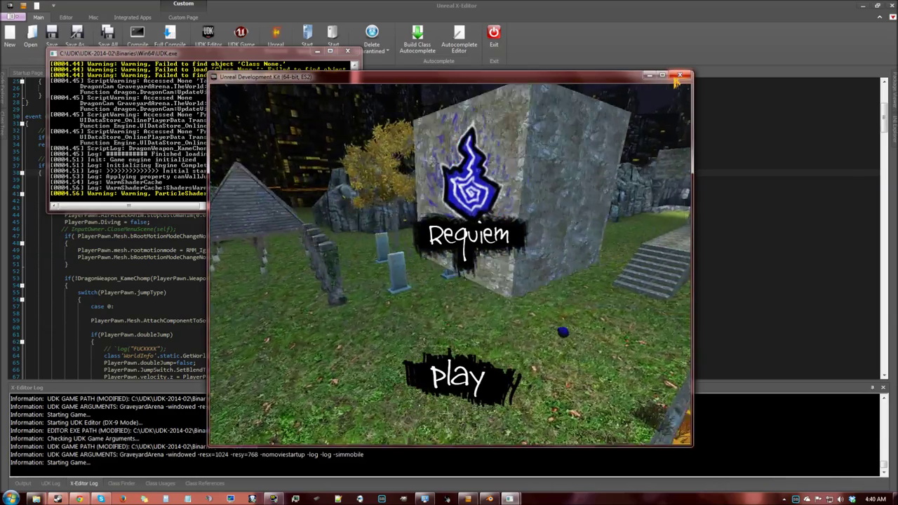
{"action": "left_click", "coordinate": [679, 75]}
{"action": "left_click", "coordinate": [241, 42]}
{"action": "left_click_drag", "start_coordinate": [188, 173], "coordinate": [184, 166]}
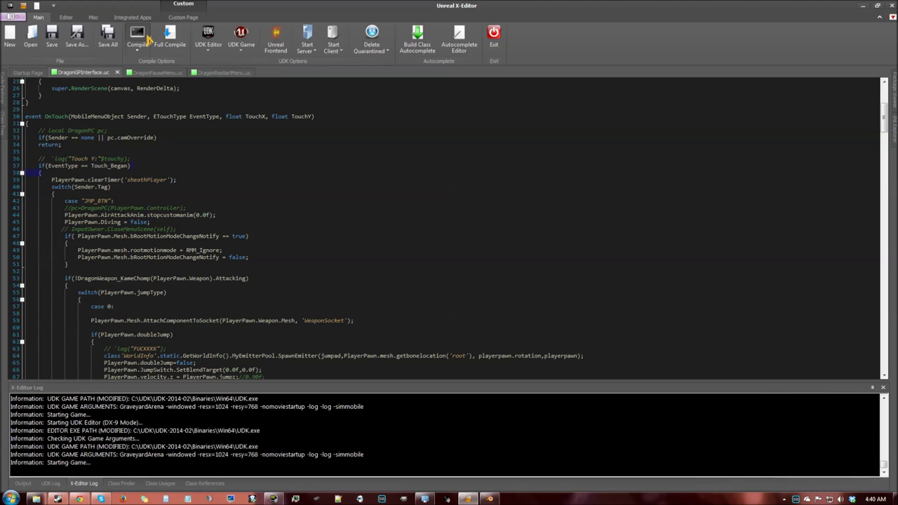
Launch the UDK Editor, bring it to the front and dismiss its welcome window
{"action": "left_click", "coordinate": [138, 52]}
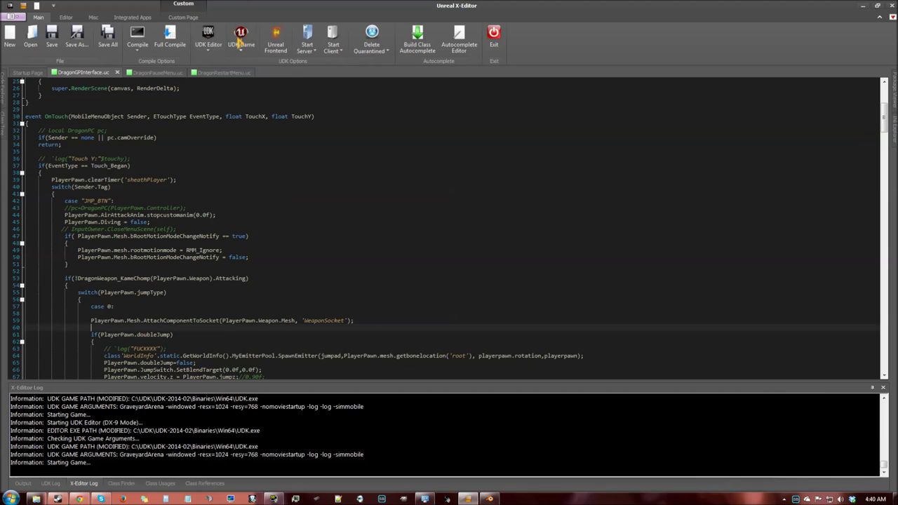
{"action": "left_click", "coordinate": [208, 39]}
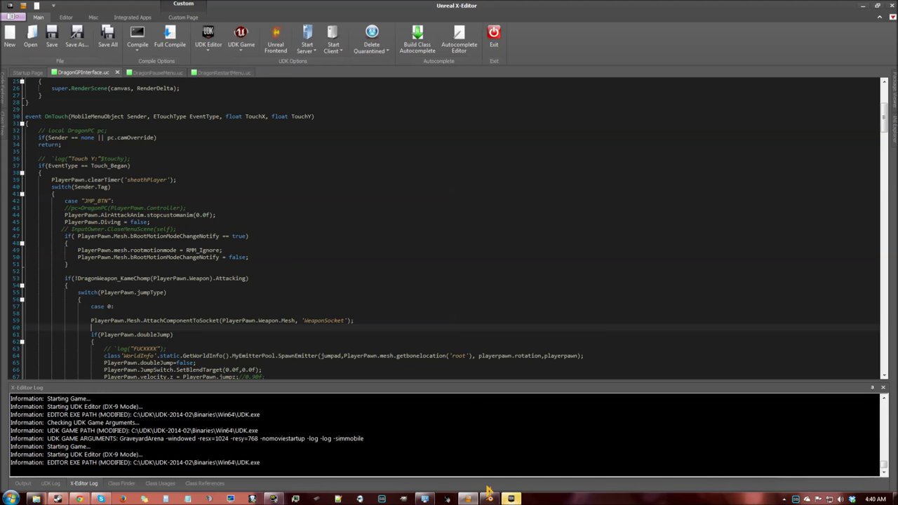
{"action": "left_click", "coordinate": [511, 499]}
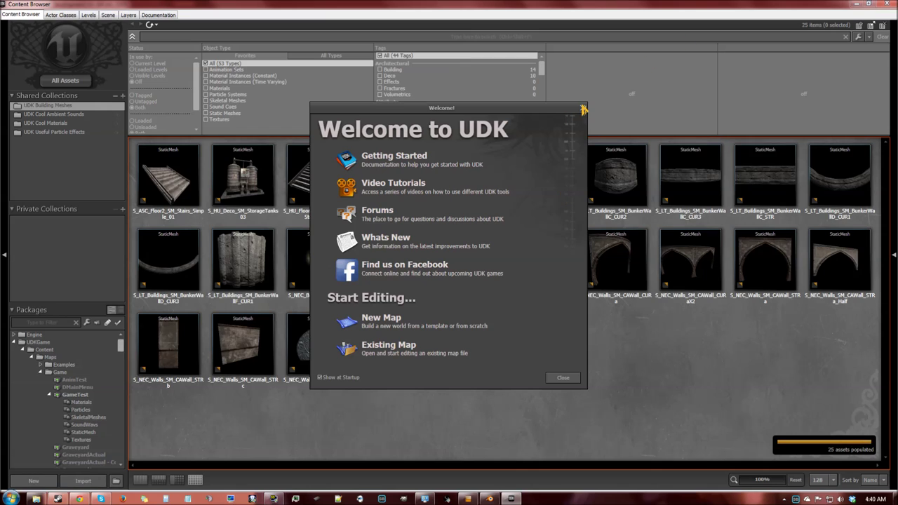
{"action": "left_click", "coordinate": [584, 110]}
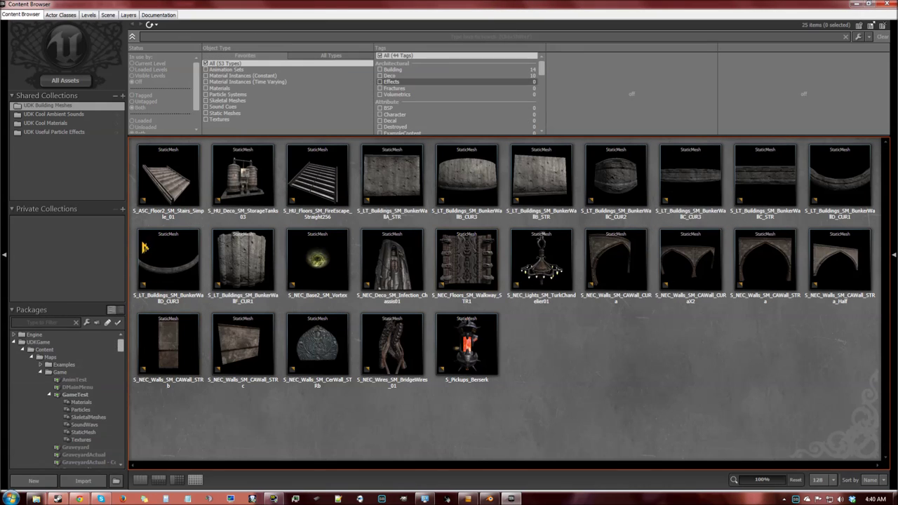
Browse the groups of the GameTest package and display the contents of its SkeletalMeshes group
{"action": "mouse_move", "coordinate": [120, 346]}
{"action": "left_mouse_down"}
{"action": "mouse_move", "coordinate": [117, 453]}
{"action": "mouse_move", "coordinate": [120, 351]}
{"action": "left_mouse_up"}
{"action": "left_click", "coordinate": [79, 402]}
{"action": "left_click", "coordinate": [76, 411]}
{"action": "left_click", "coordinate": [77, 418]}
{"action": "left_click", "coordinate": [78, 426]}
{"action": "left_click", "coordinate": [79, 440]}
{"action": "left_click", "coordinate": [87, 417]}
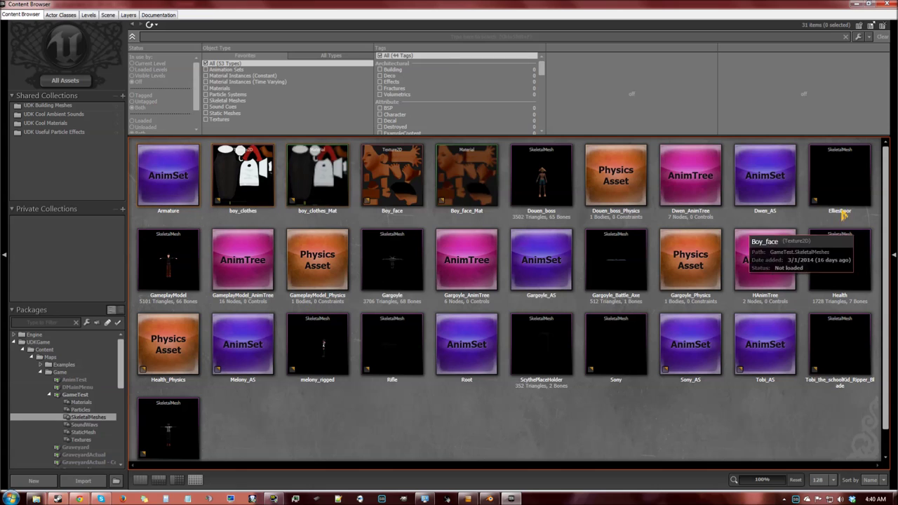
Open the GameplayModel skeletal mesh in the AnimSet Editor and maximize the editor window
{"action": "left_click", "coordinate": [182, 268]}
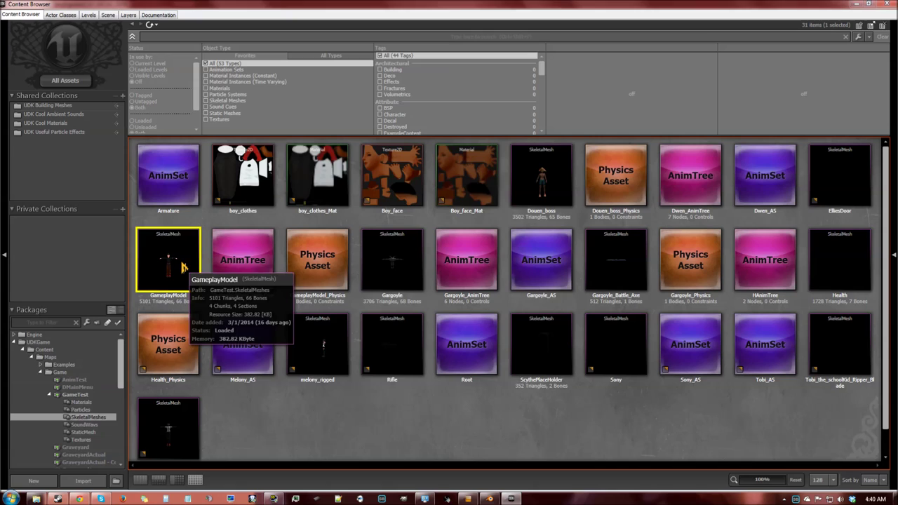
{"action": "left_click_drag", "start_coordinate": [635, 4], "coordinate": [429, 2]}
{"action": "left_click_drag", "start_coordinate": [346, 5], "coordinate": [407, 18]}
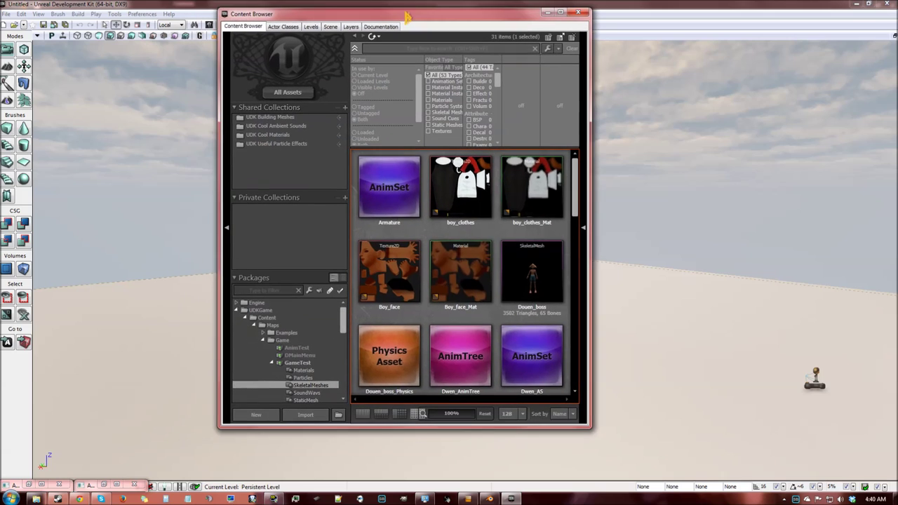
{"action": "left_click", "coordinate": [105, 485]}
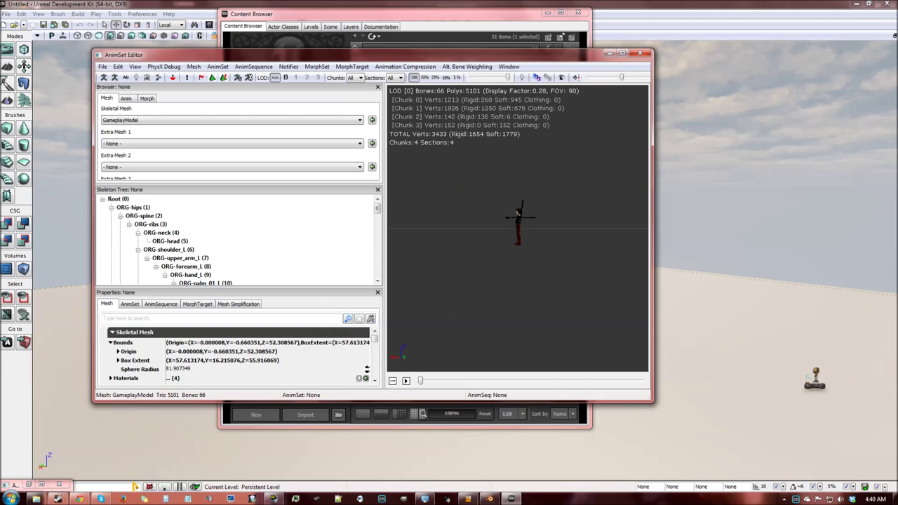
{"action": "double_click", "coordinate": [525, 56]}
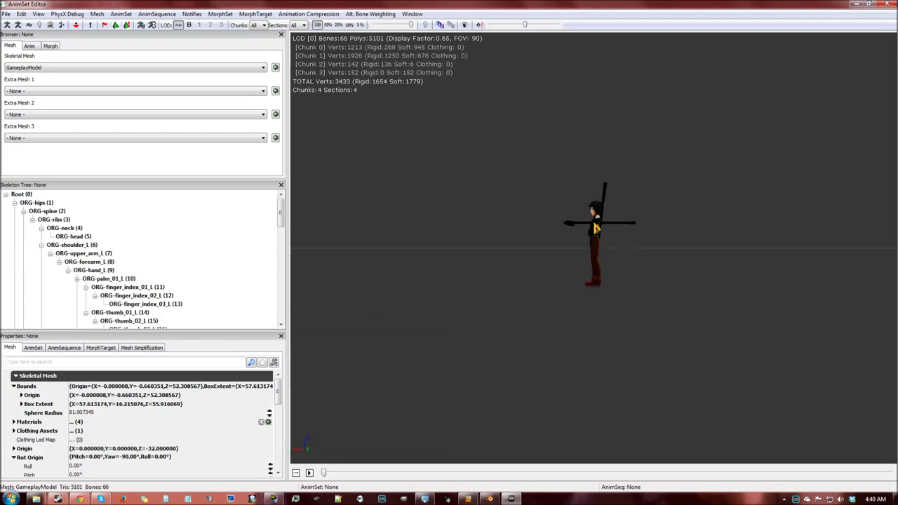
Examine the GameplayModel mesh and its weapons from the front, back and side in the preview
{"action": "right_click_drag", "start_coordinate": [579, 330], "coordinate": [579, 301]}
{"action": "left_click_drag", "start_coordinate": [579, 330], "coordinate": [706, 351]}
{"action": "right_click_drag", "start_coordinate": [579, 330], "coordinate": [579, 274]}
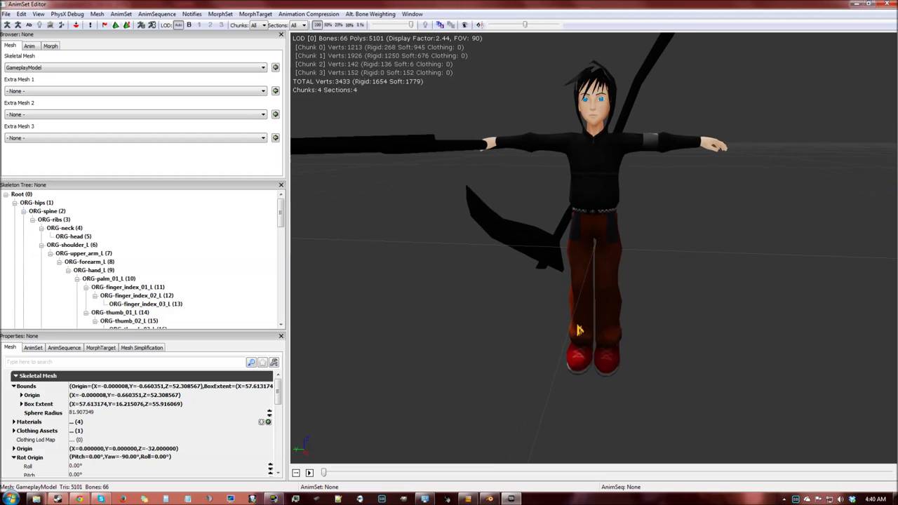
{"action": "left_click_drag", "start_coordinate": [579, 330], "coordinate": [527, 344]}
{"action": "left_click_drag", "start_coordinate": [677, 177], "coordinate": [817, 157]}
{"action": "left_click_drag", "start_coordinate": [672, 139], "coordinate": [703, 166]}
{"action": "left_click_drag", "start_coordinate": [594, 249], "coordinate": [642, 249]}
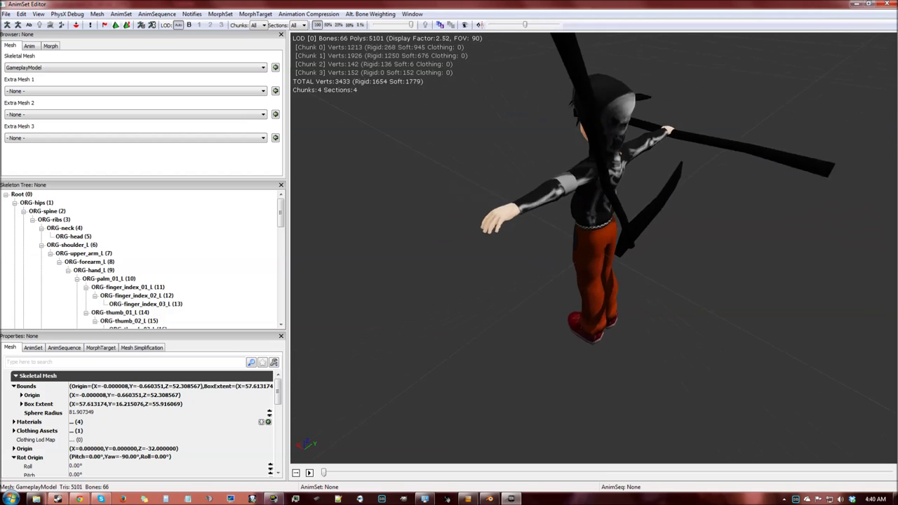
{"action": "right_click_drag", "start_coordinate": [643, 249], "coordinate": [642, 309]}
{"action": "left_click_drag", "start_coordinate": [642, 309], "coordinate": [744, 256]}
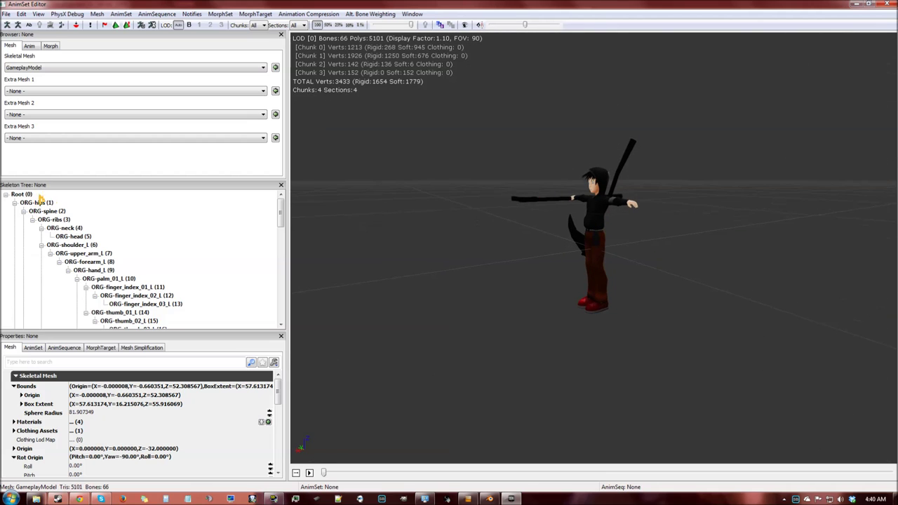
Load the Root AnimSet for the mesh and play the GameplayModel_Block animation sequence
{"action": "left_click", "coordinate": [29, 46]}
{"action": "left_click", "coordinate": [9, 68]}
{"action": "left_click", "coordinate": [34, 120]}
{"action": "left_click", "coordinate": [65, 139]}
{"action": "left_click", "coordinate": [64, 126]}
{"action": "left_click", "coordinate": [62, 115]}
{"action": "left_click_drag", "start_coordinate": [63, 120], "coordinate": [55, 145]}
{"action": "left_click", "coordinate": [309, 473]}
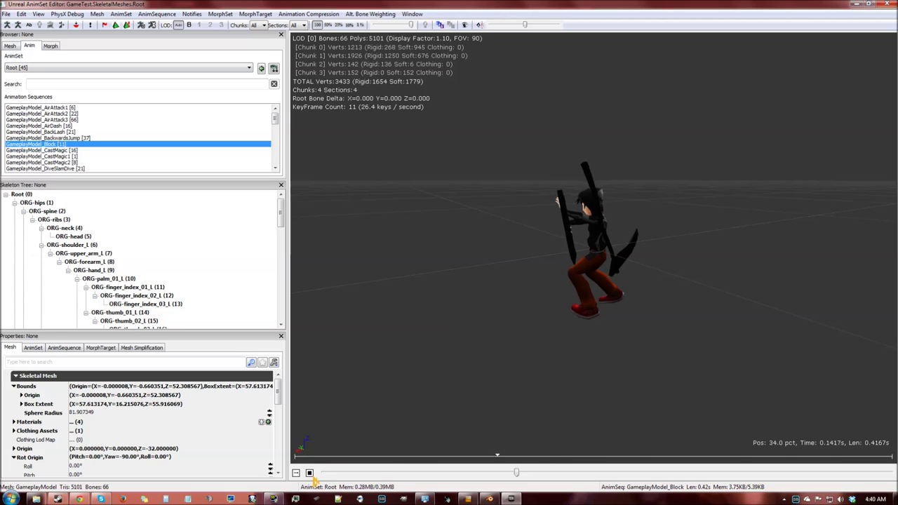
Preview the GameplayModel_AirAttack3 and GameplayModel_AirDash animation sequences on the character
{"action": "left_click", "coordinate": [61, 120]}
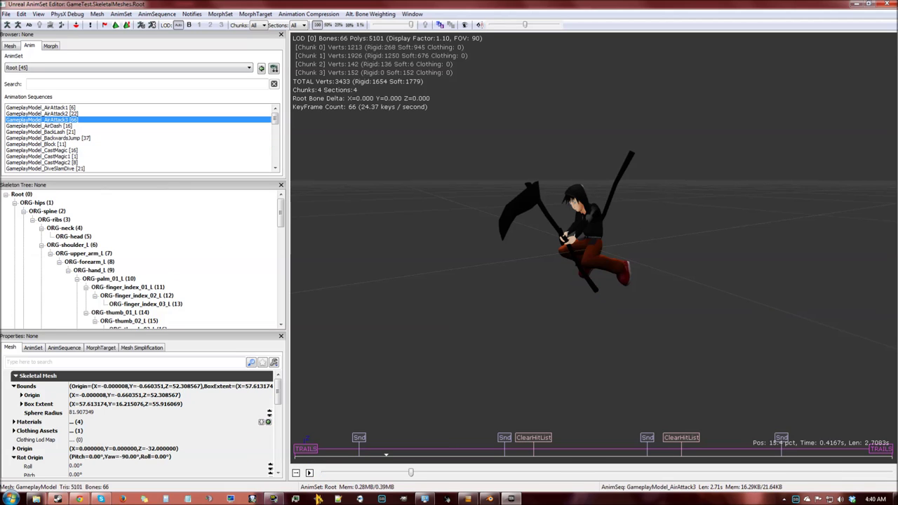
{"action": "left_click", "coordinate": [310, 473]}
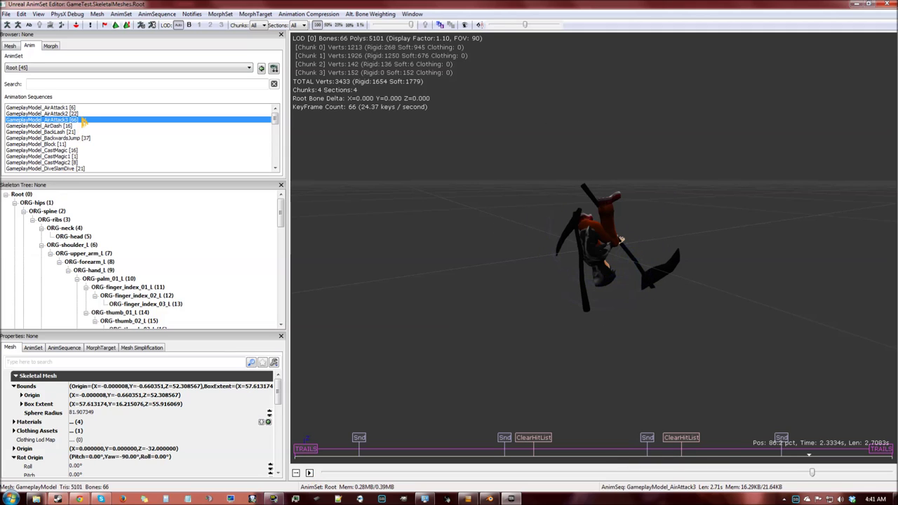
{"action": "key", "text": "Down"}
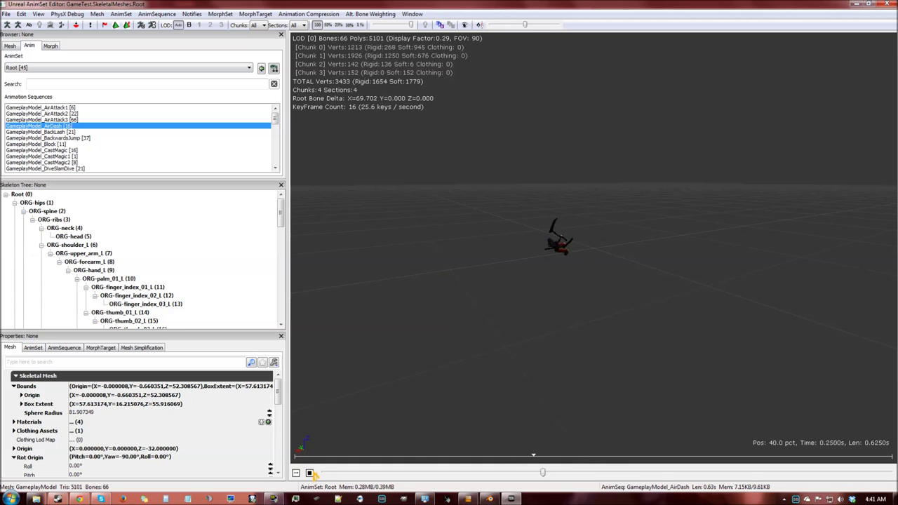
Return to the Content Browser showing the SkeletalMeshes group and maximize its window
{"action": "left_click_drag", "start_coordinate": [456, 175], "coordinate": [685, 176]}
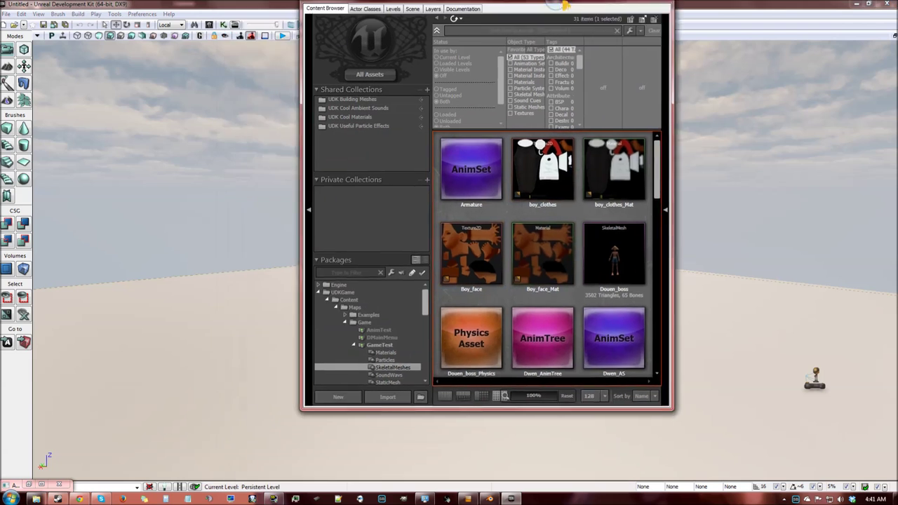
{"action": "left_click", "coordinate": [560, 12]}
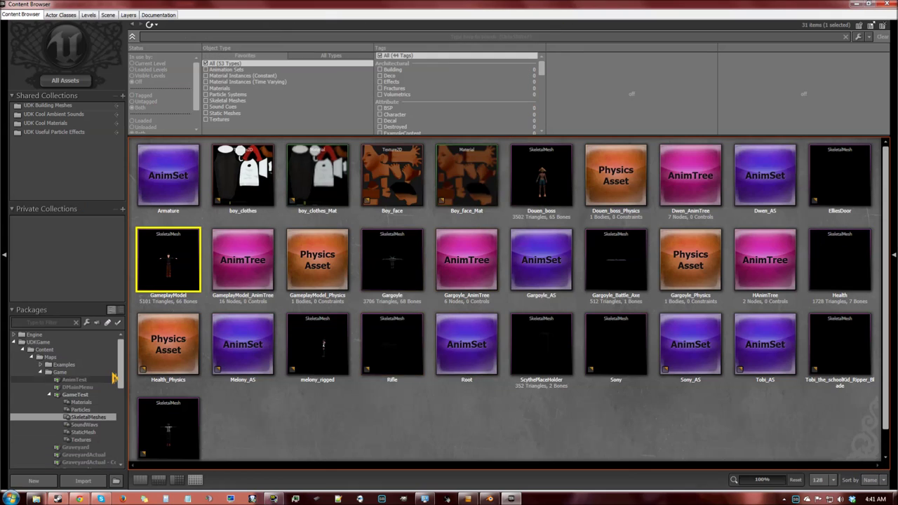